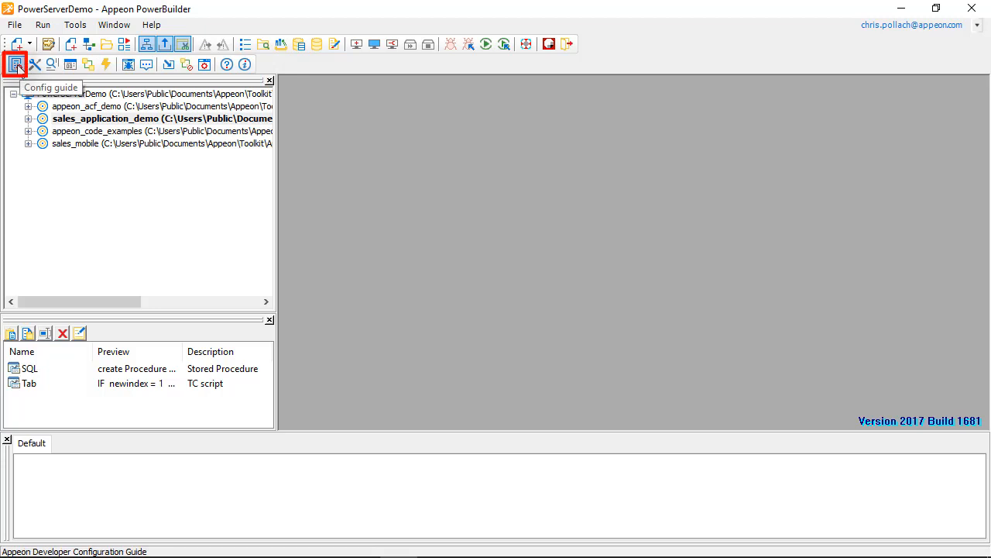
- Run the sales_application_demo target, log in, and open its sales report by order type
click(118, 124)
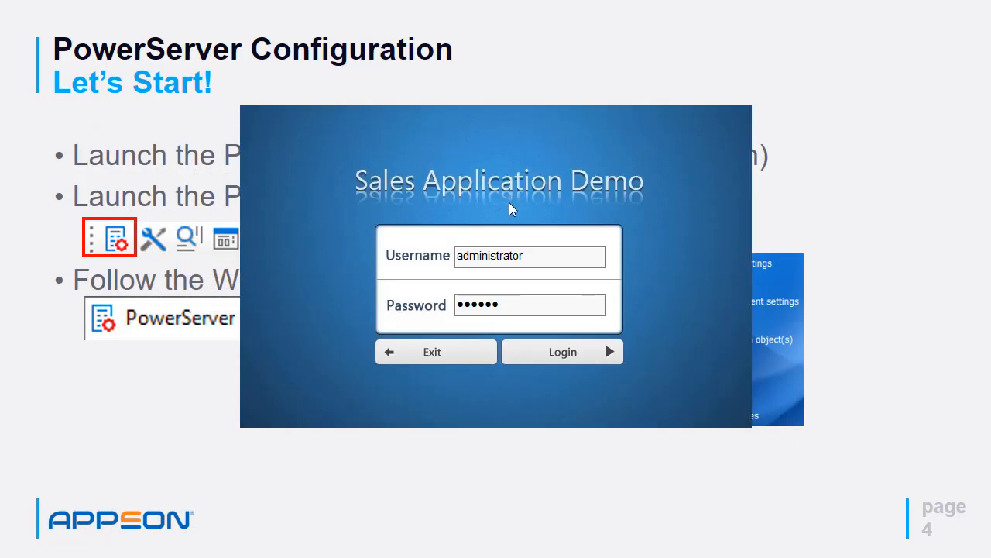
click(549, 355)
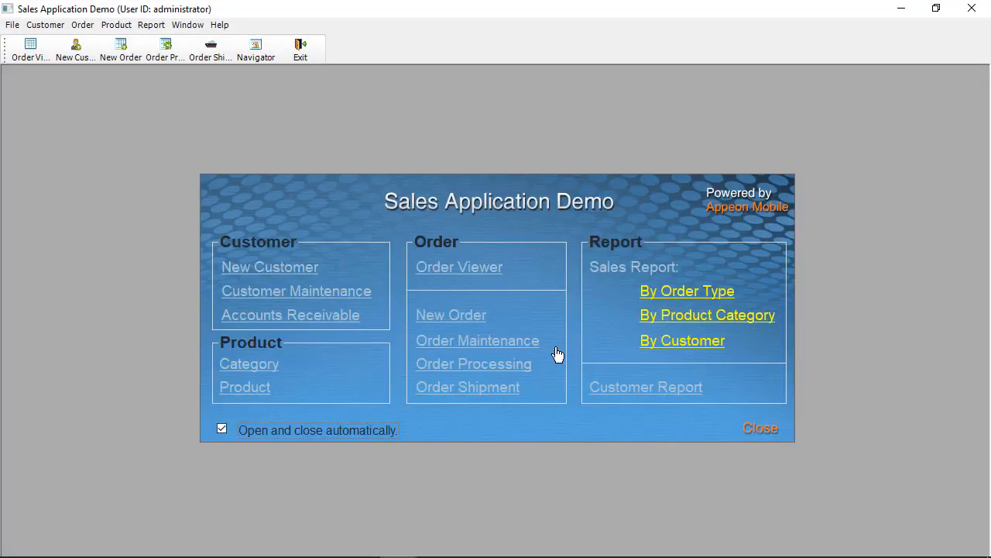
click(684, 294)
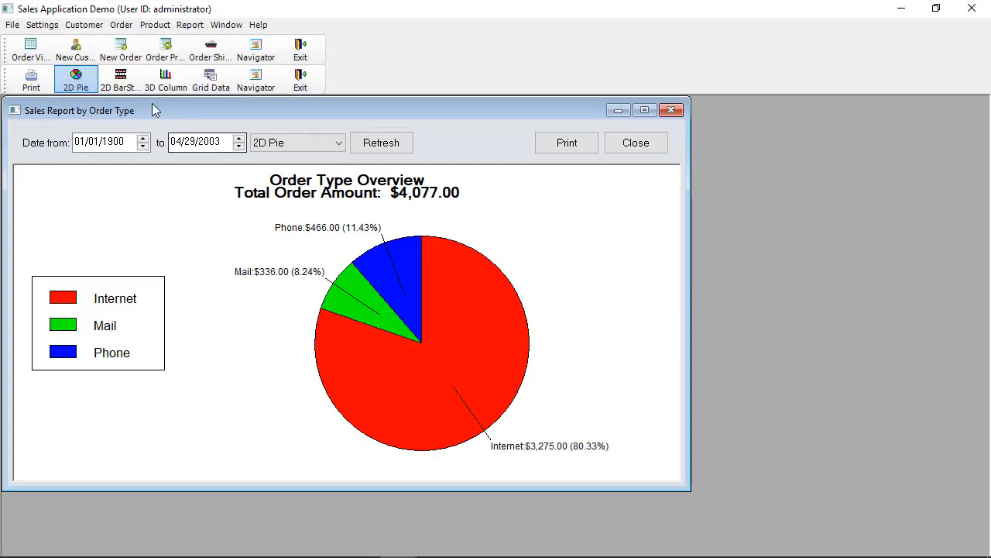
- View the order type report as a 2D bar chart and as a 3D Column chart, and close the report
click(130, 86)
click(166, 81)
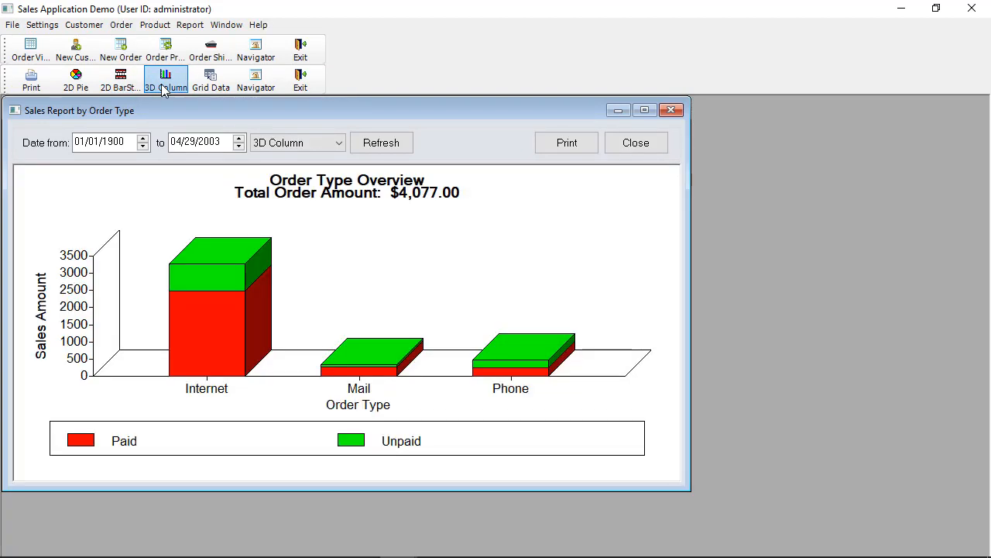
click(309, 86)
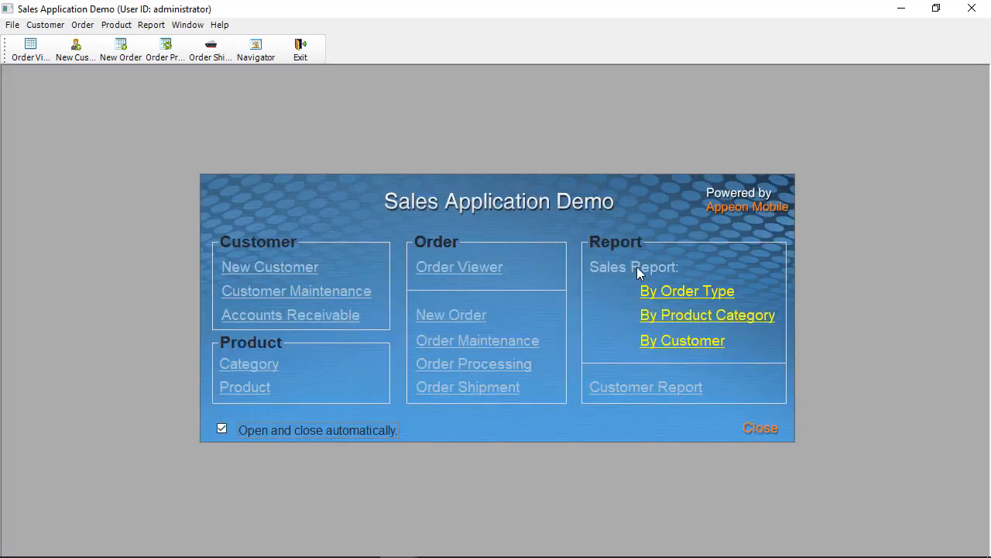
- View the sales report by customer in the demo application, and exit the application
click(697, 343)
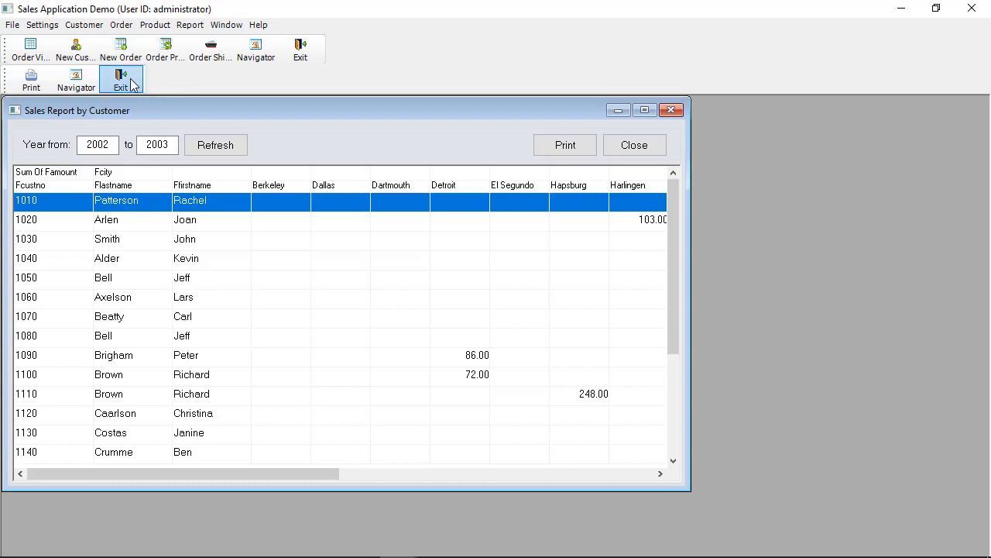
click(154, 30)
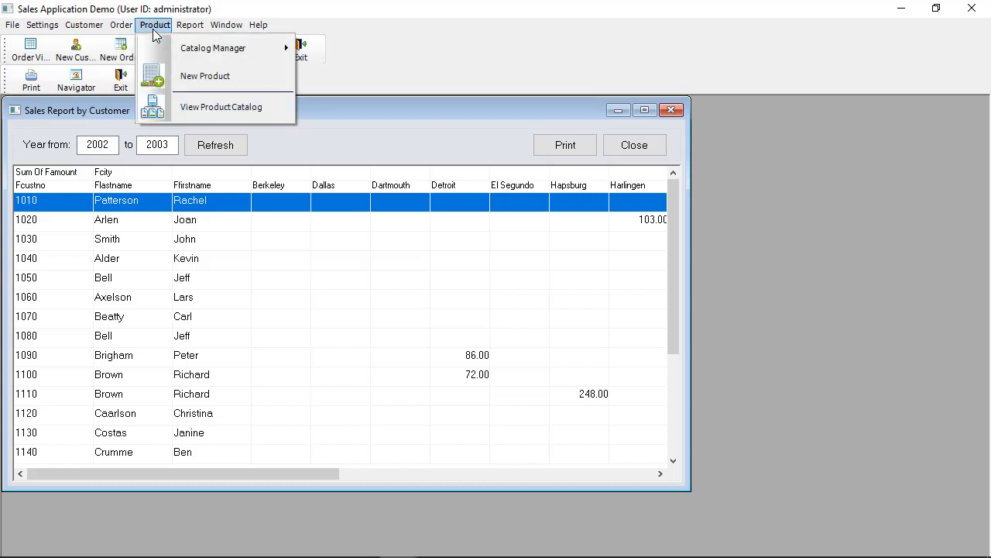
click(517, 145)
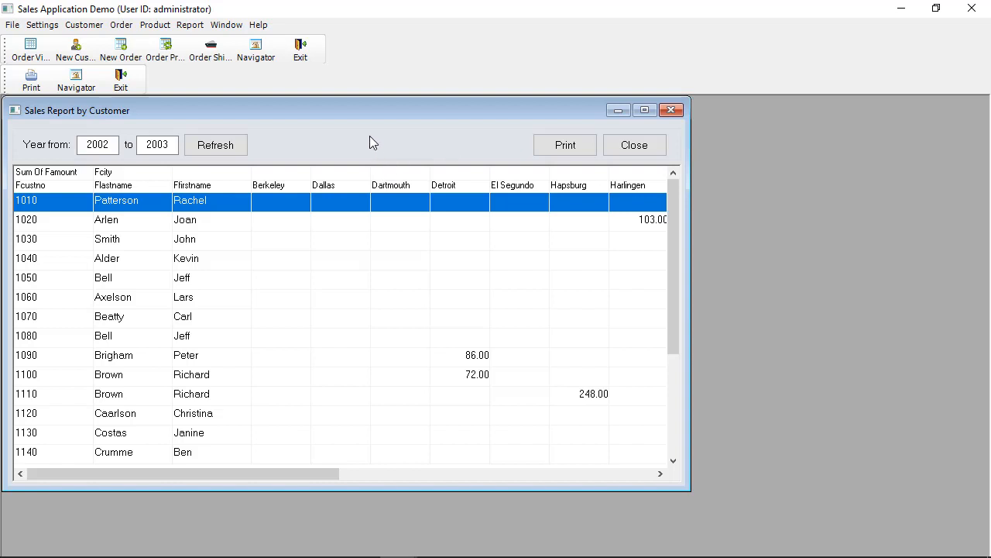
click(301, 51)
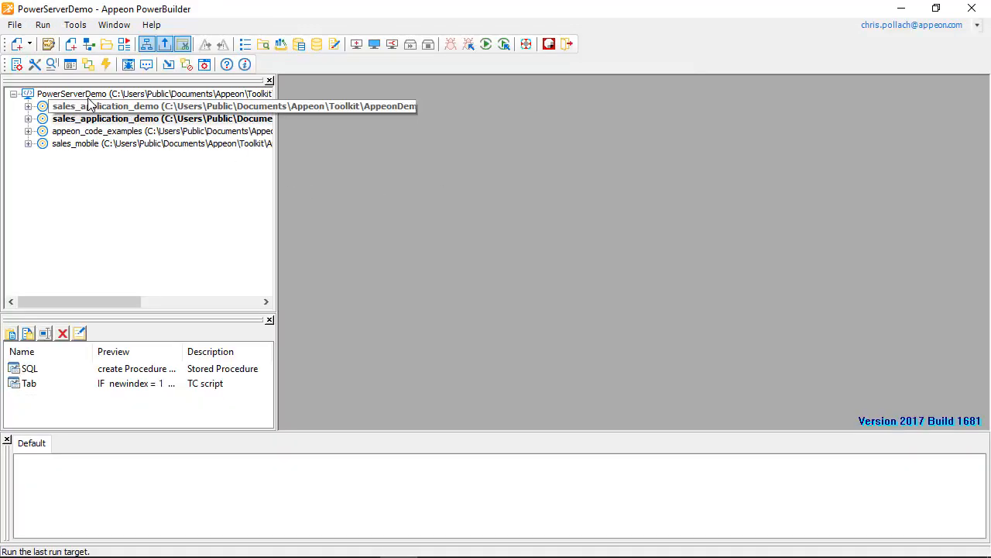
- Start the PowerServer Toolkit Configuration Wizard and create the application profile "sales" with project type Both
click(17, 65)
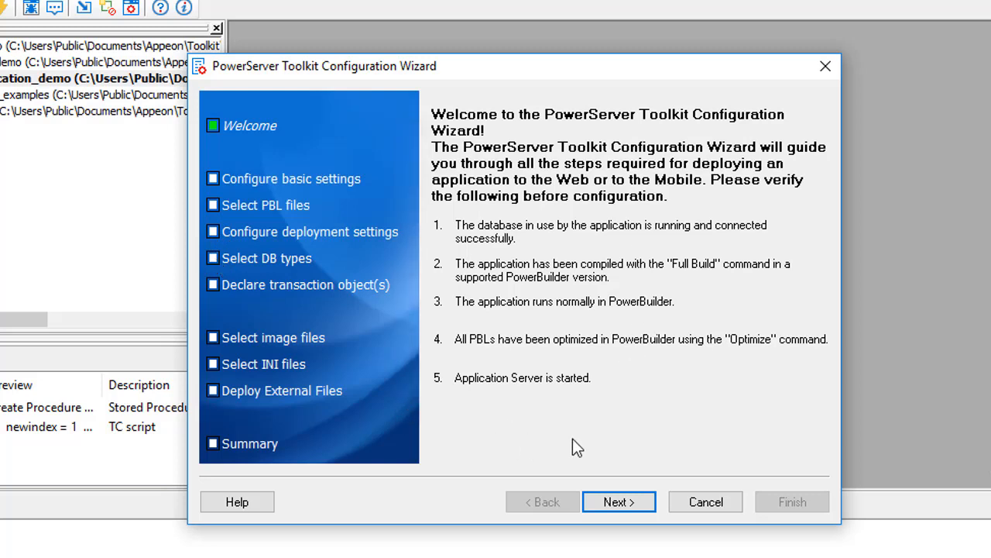
click(621, 502)
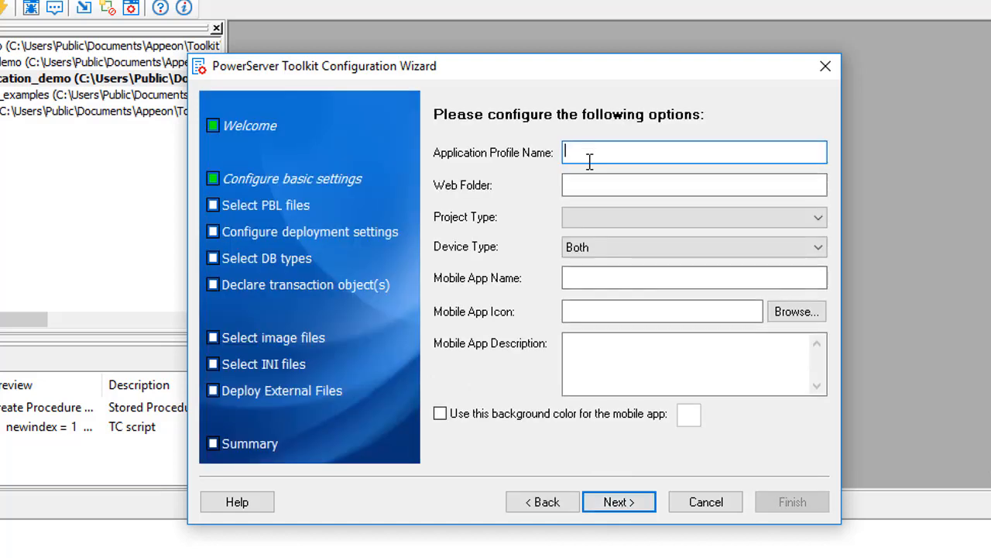
text(sales)
click(592, 216)
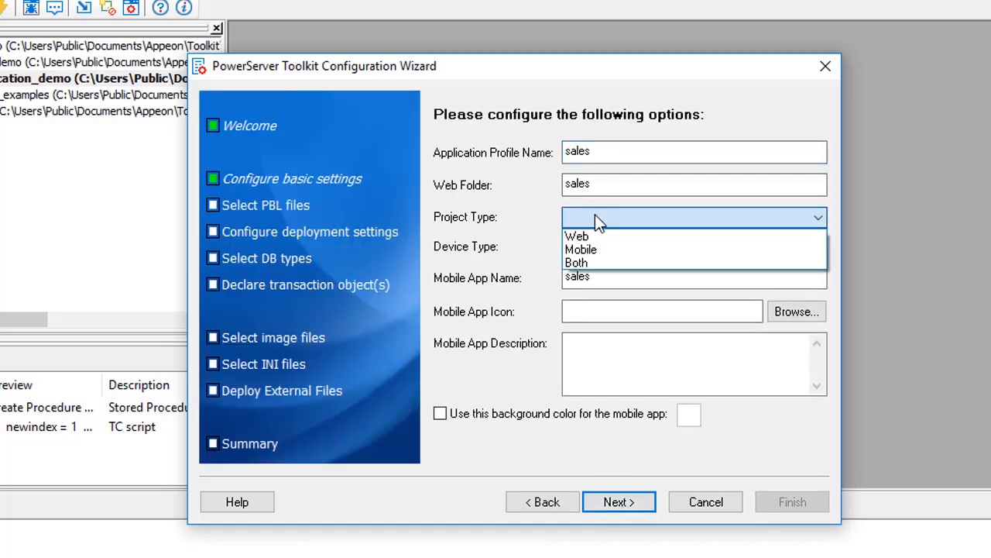
click(606, 271)
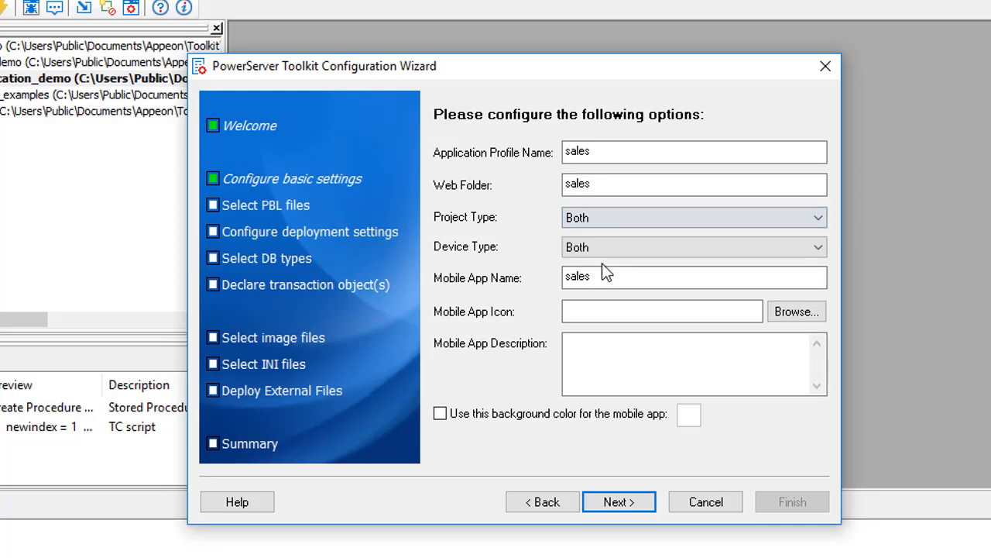
- Set the mobile app icon to salesdemo.png and the mobile app description to "Sales Demo App"
double_click(611, 279)
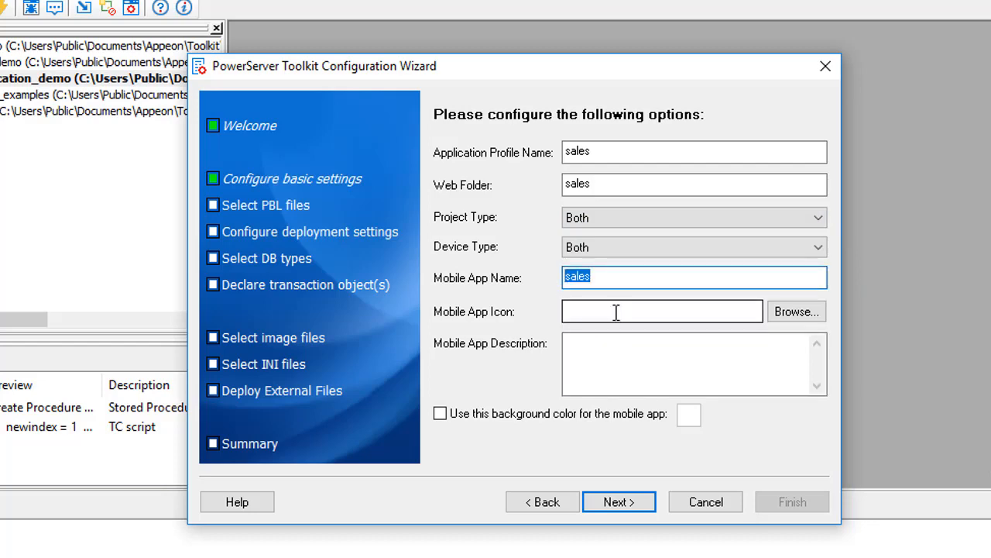
click(790, 312)
click(390, 312)
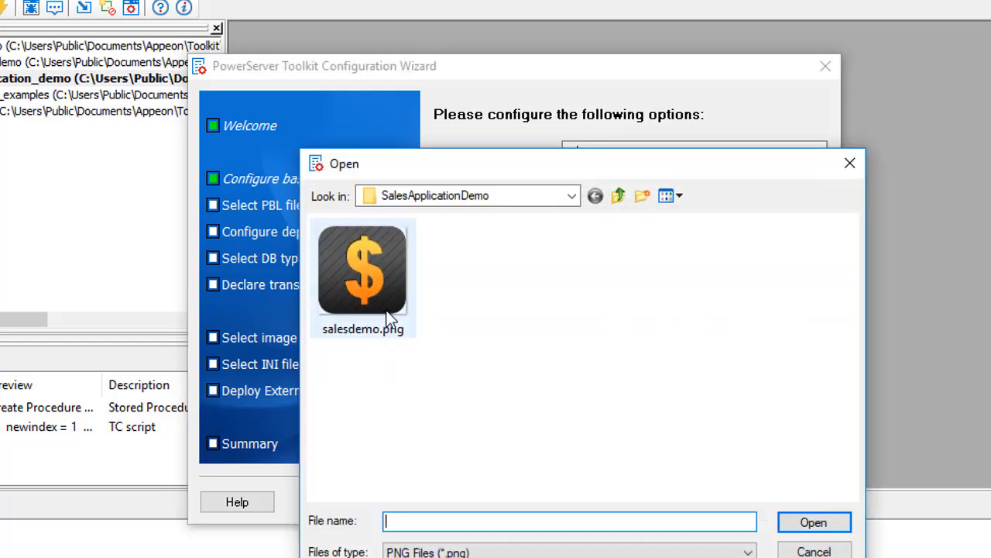
double_click(380, 293)
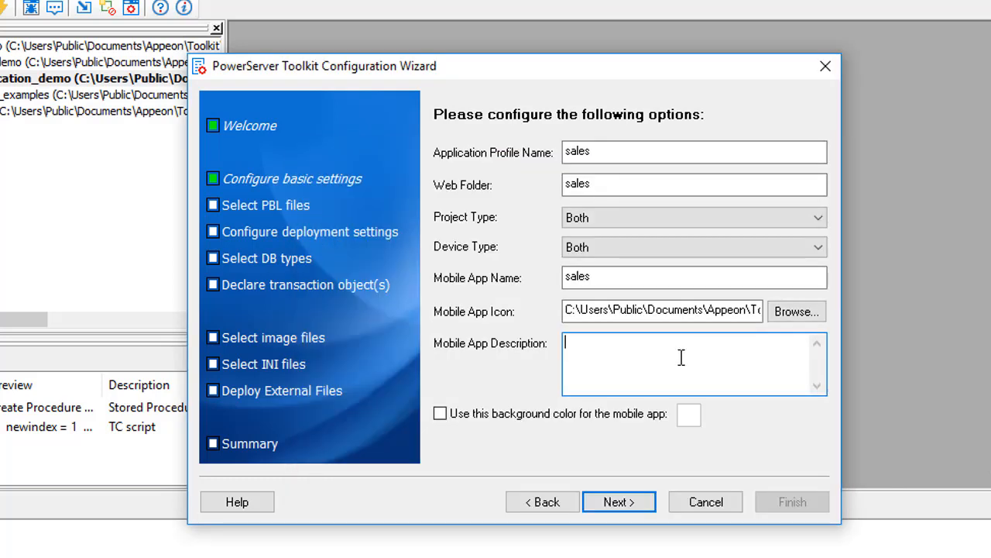
click(638, 364)
text(SAles Demo App)
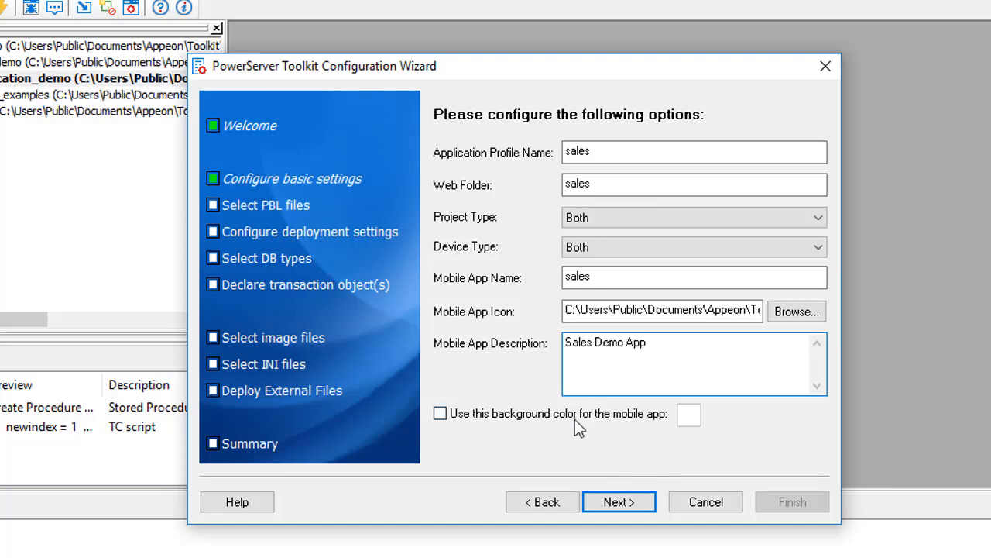
- Enable a light cyan background color for the mobile app and accept the basic settings
click(440, 414)
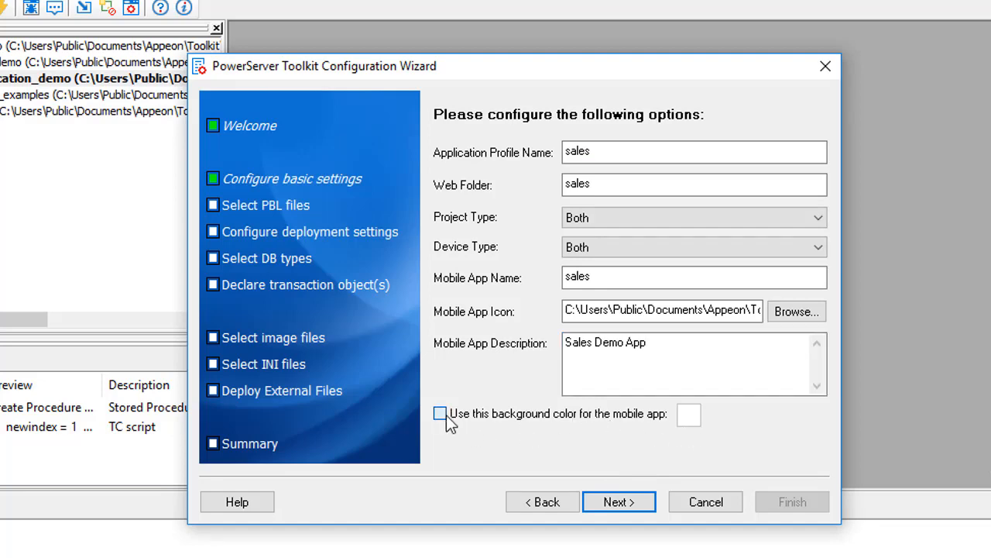
click(700, 424)
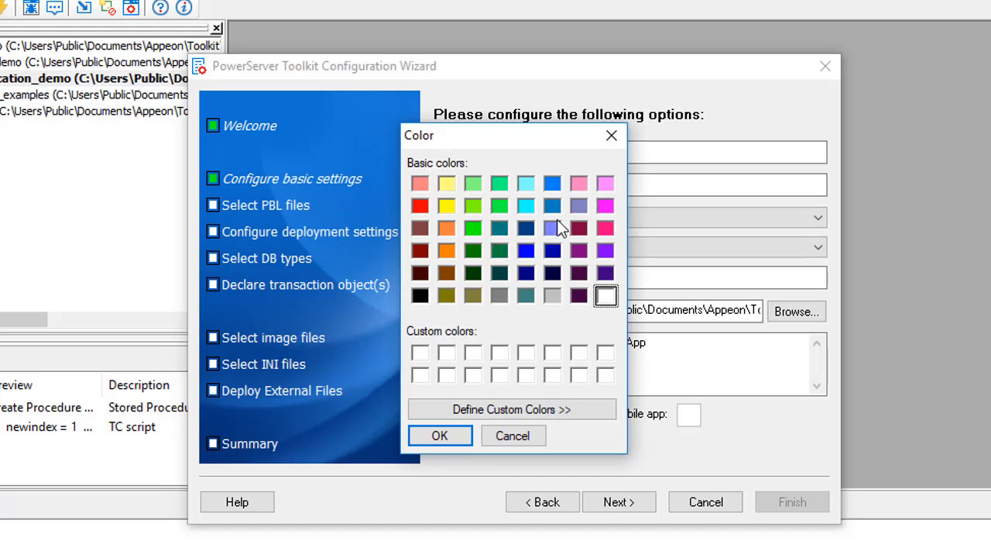
click(526, 183)
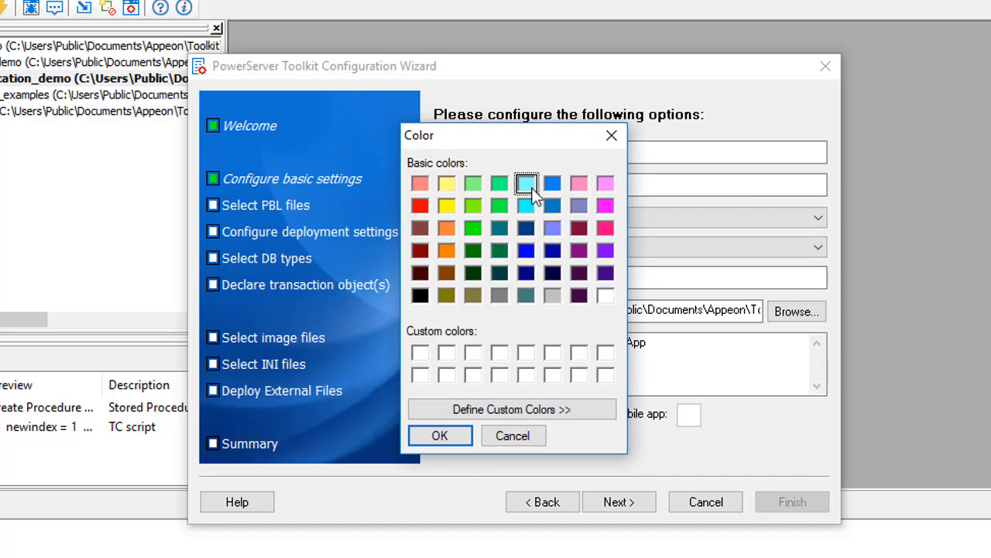
click(439, 436)
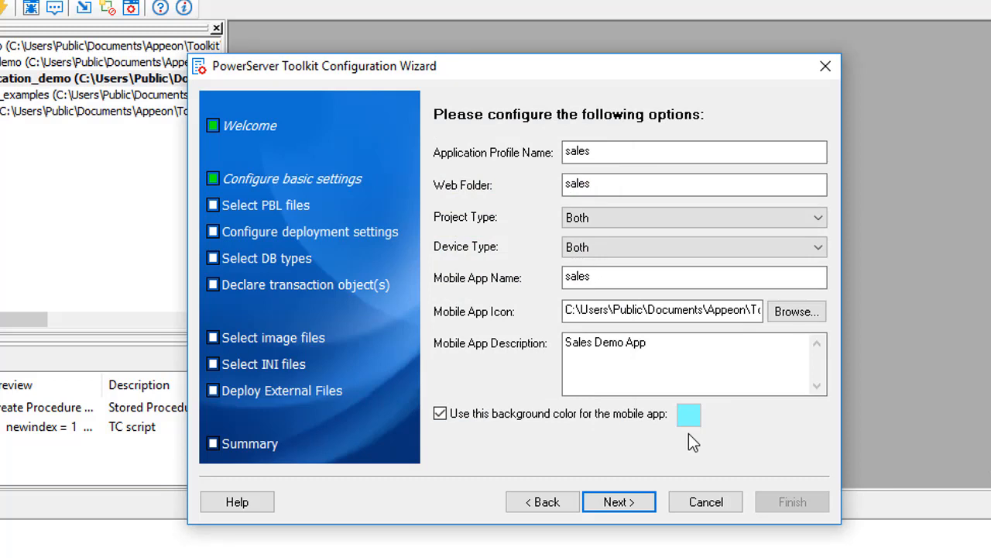
click(633, 502)
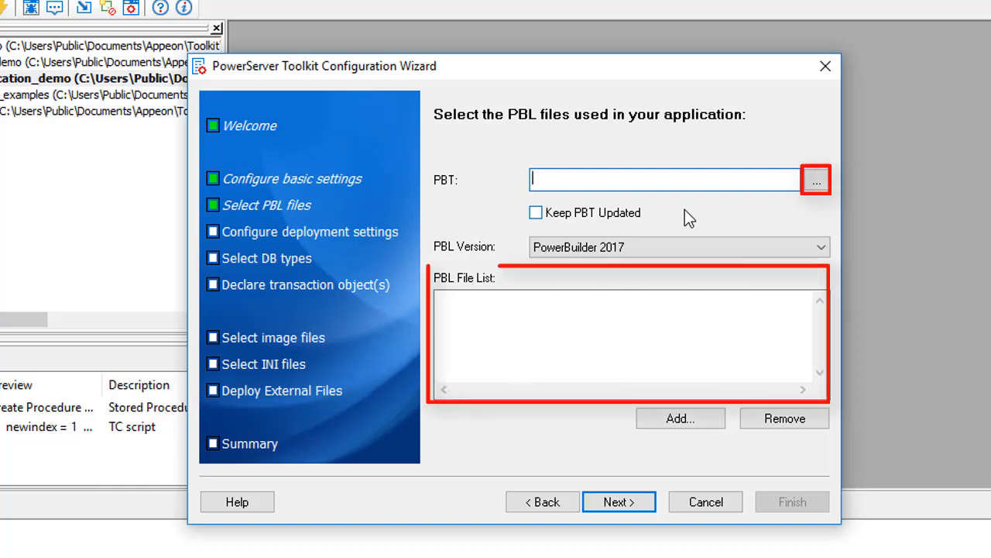
- Load the application's PBL files from sales_application_demo.pbt and continue to the deployment settings
click(820, 186)
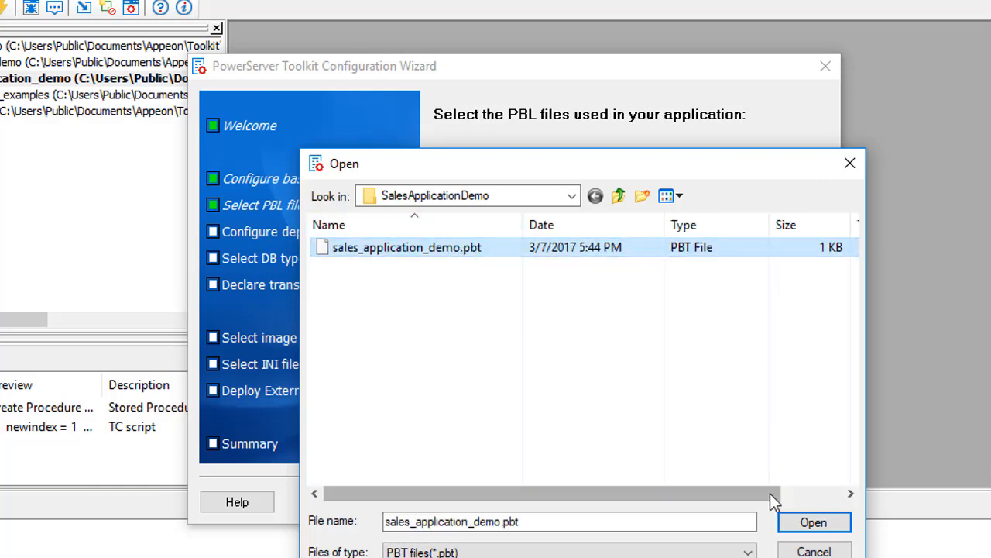
click(813, 524)
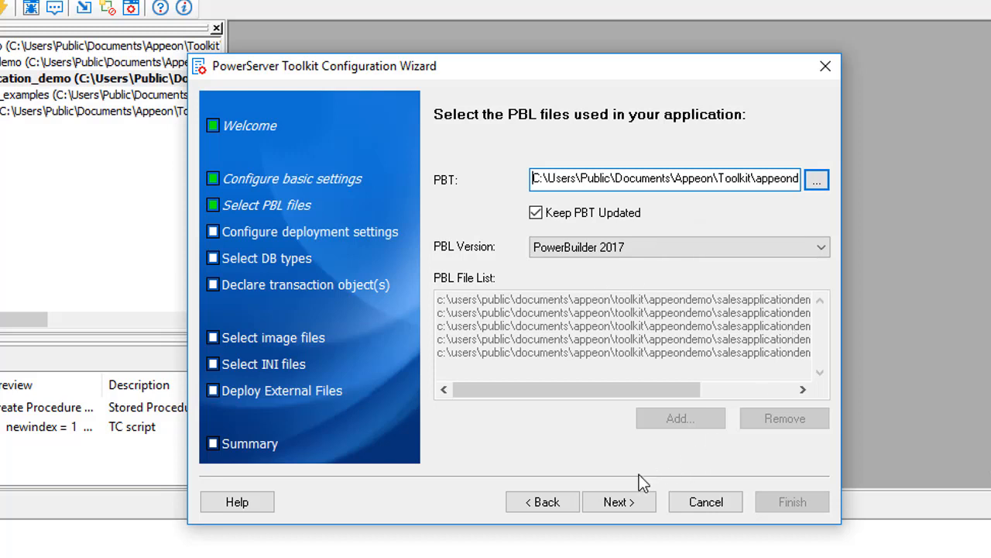
click(620, 504)
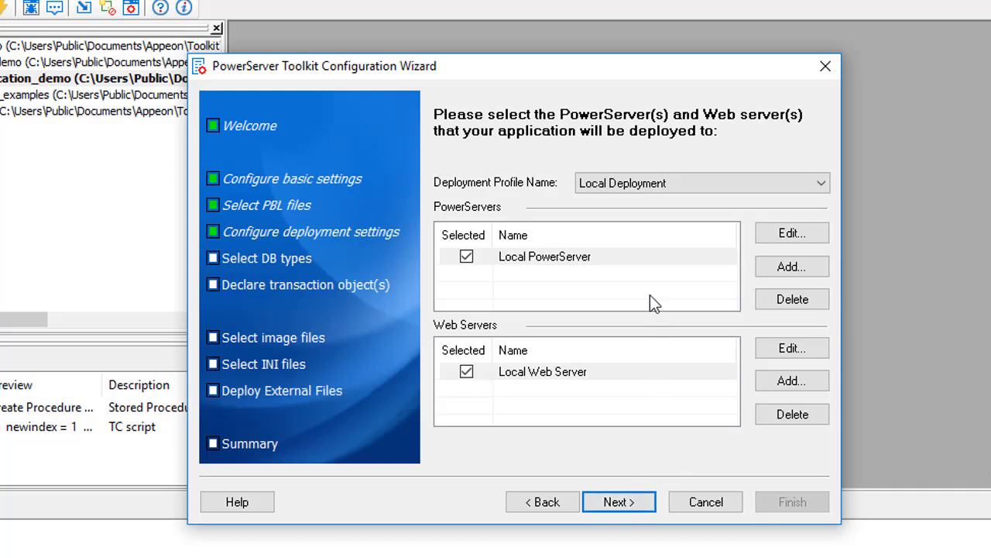
- Open the Local Web Server profile and examine its HTTP server, HTTP port and web root path
click(586, 261)
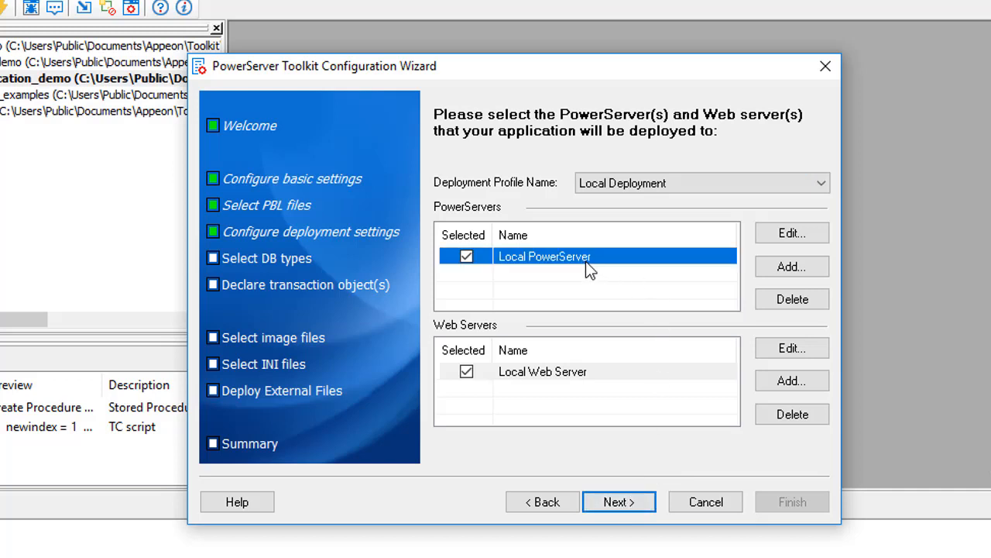
click(586, 379)
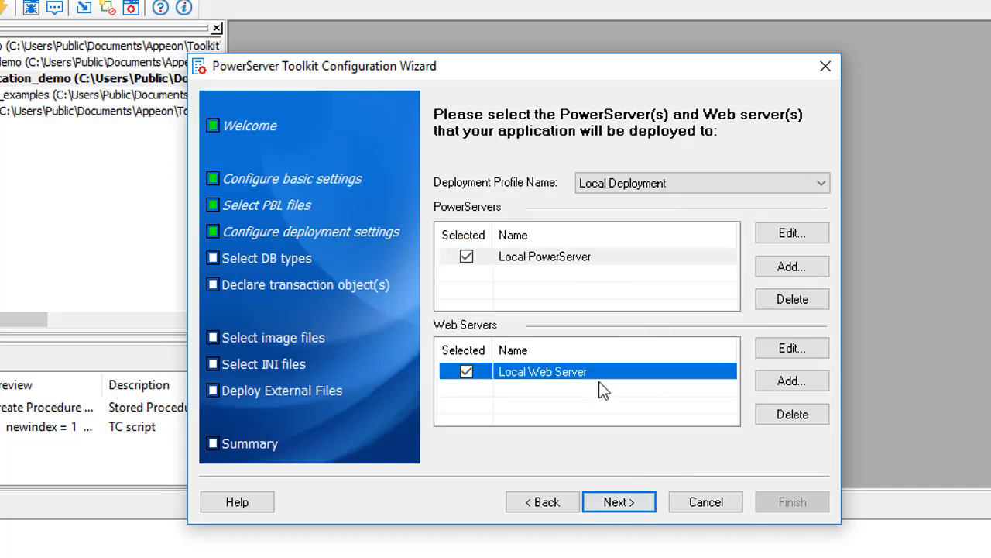
click(812, 346)
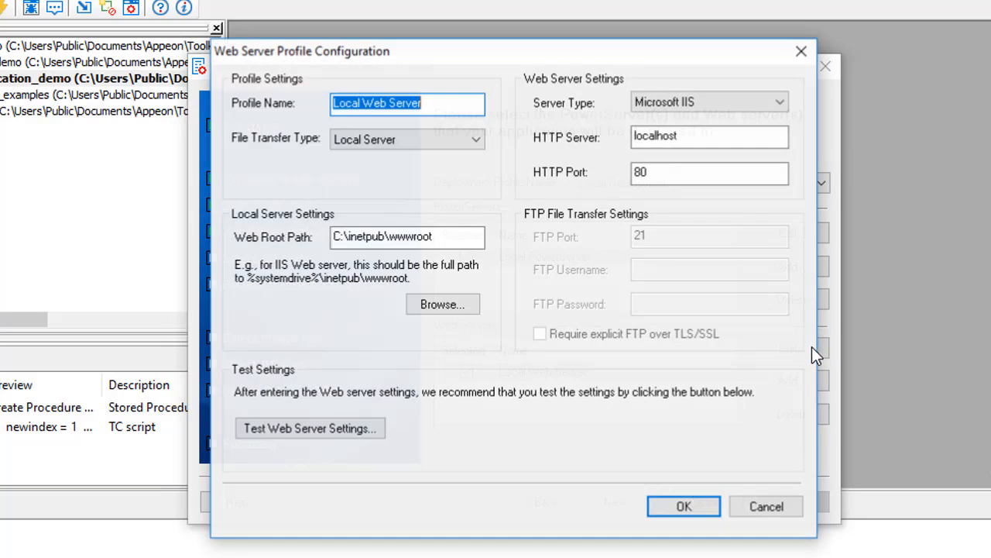
double_click(693, 137)
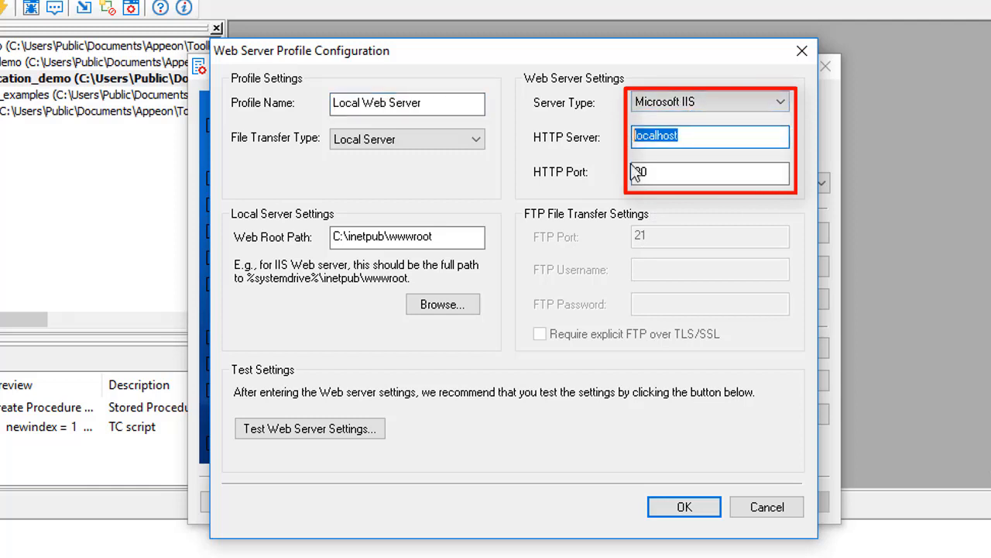
double_click(674, 175)
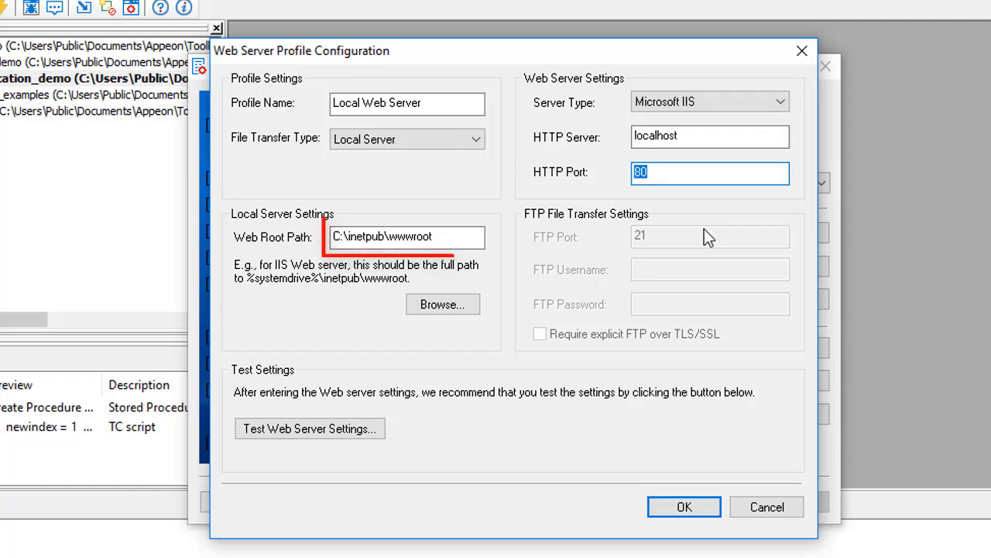
drag(452, 237, 333, 237)
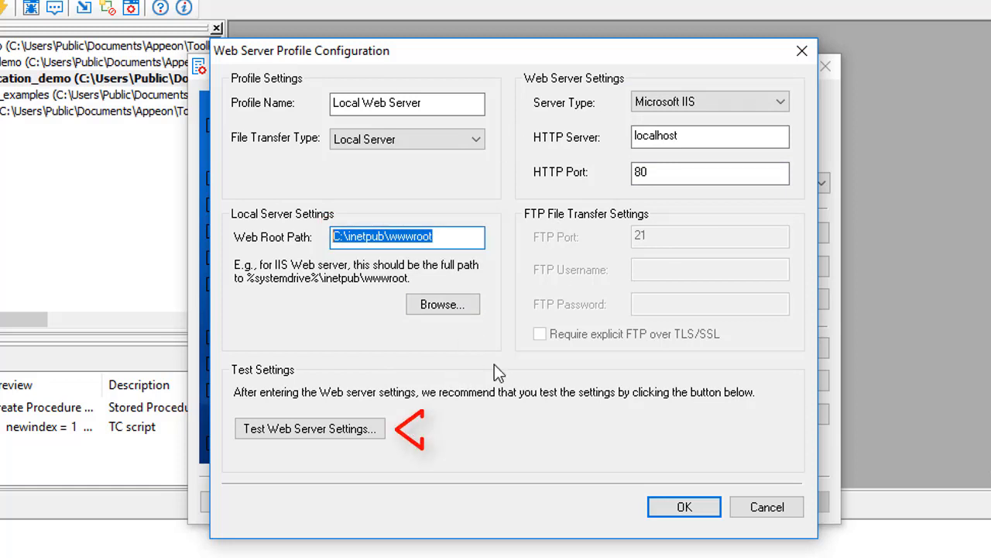
- Test the connection settings of the Local Web Server profile and accept the profile
click(363, 436)
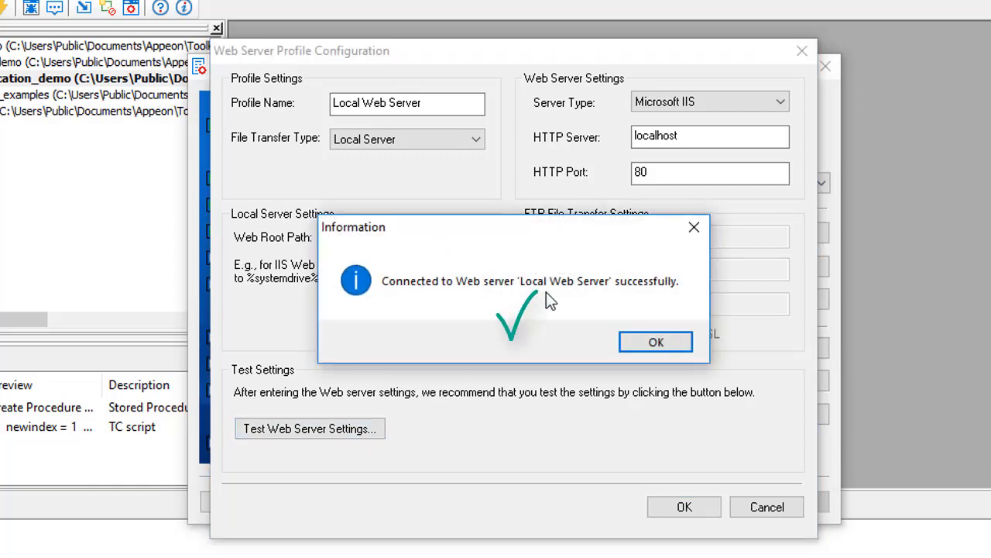
click(637, 348)
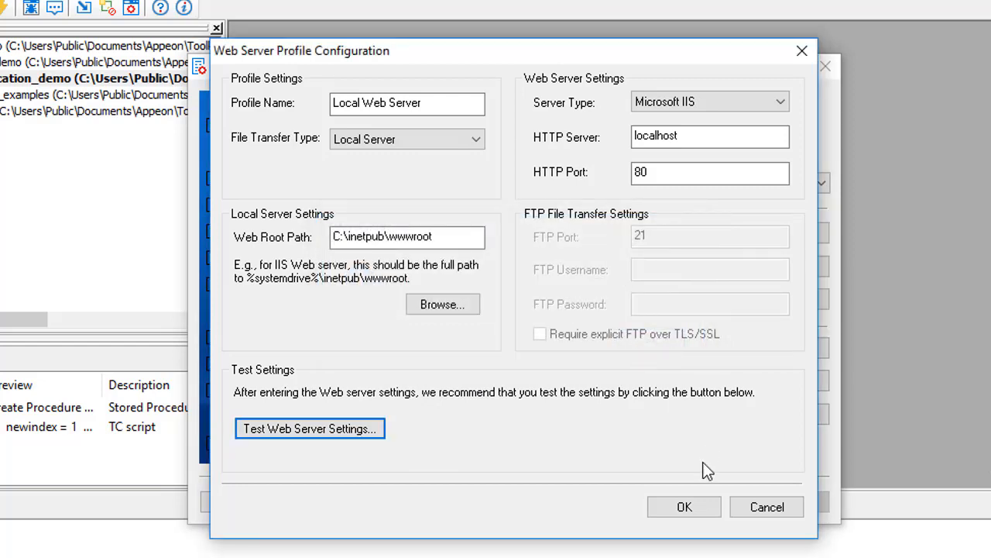
click(696, 509)
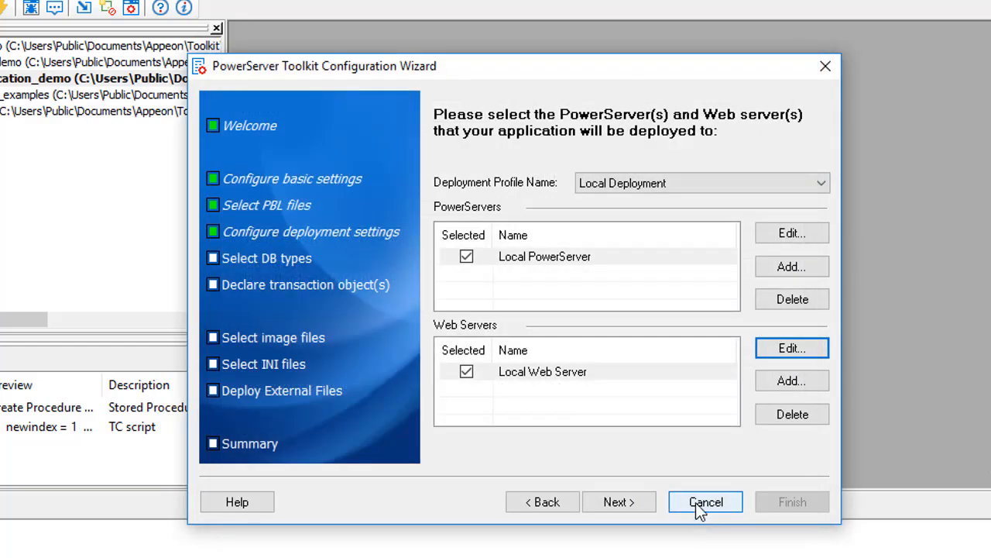
- Open the Local PowerServer profile and examine its server type, server and HTTP port
click(631, 262)
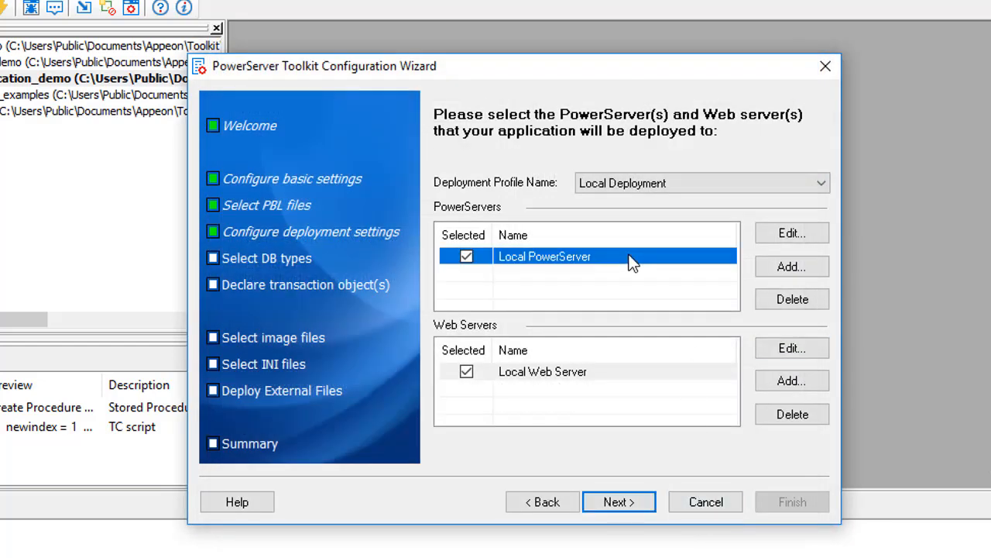
click(792, 234)
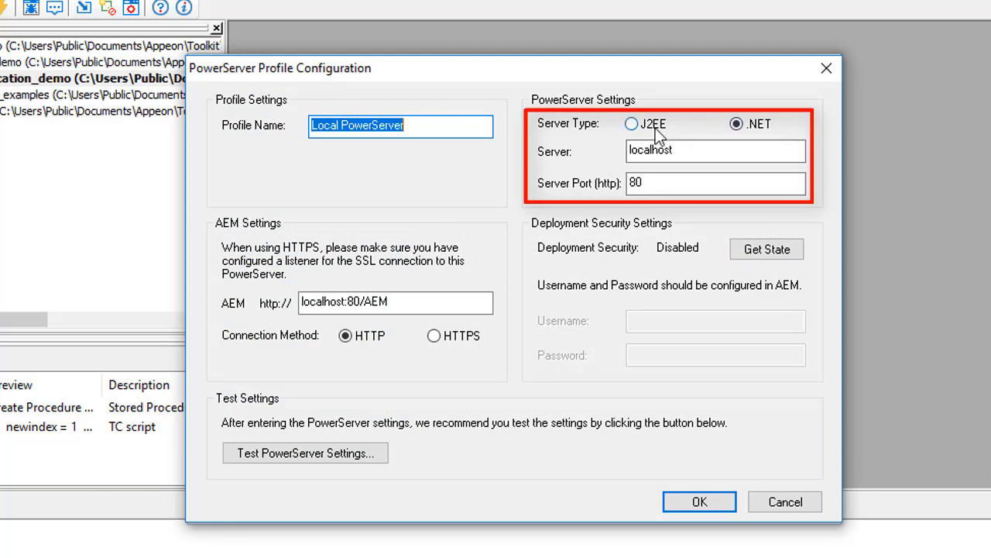
double_click(687, 151)
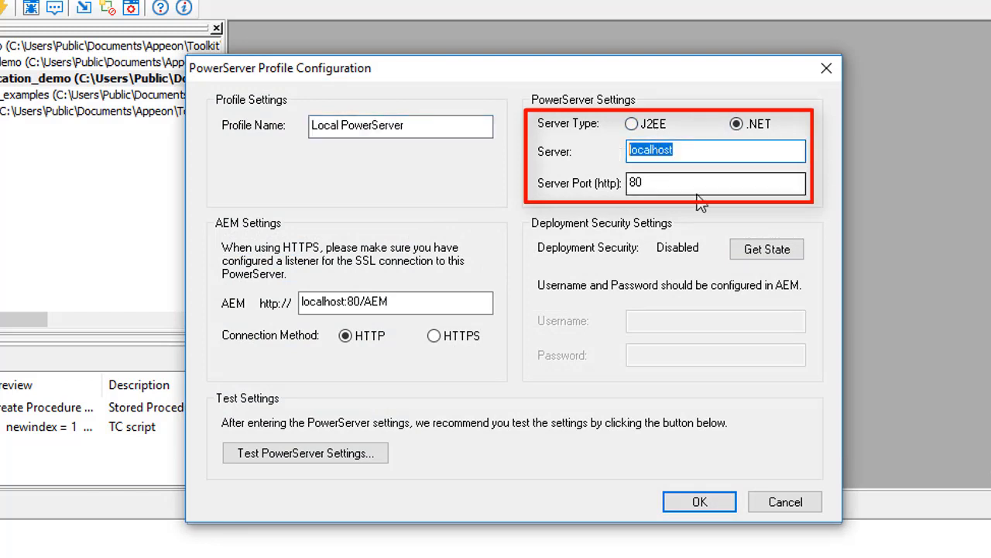
double_click(692, 186)
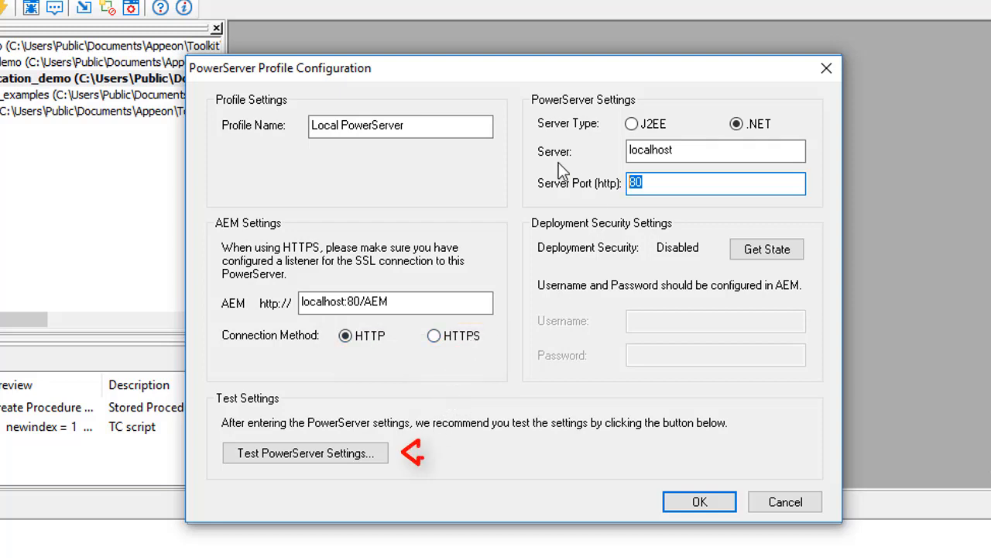
- Test the Local PowerServer profile's connection settings, accept the profile and continue to the database type selection
click(374, 457)
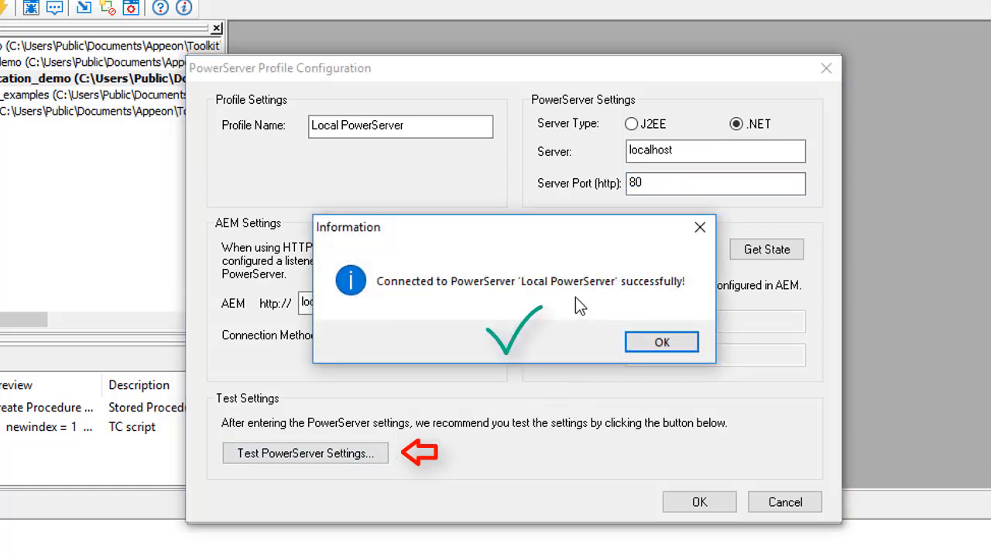
click(660, 346)
click(685, 499)
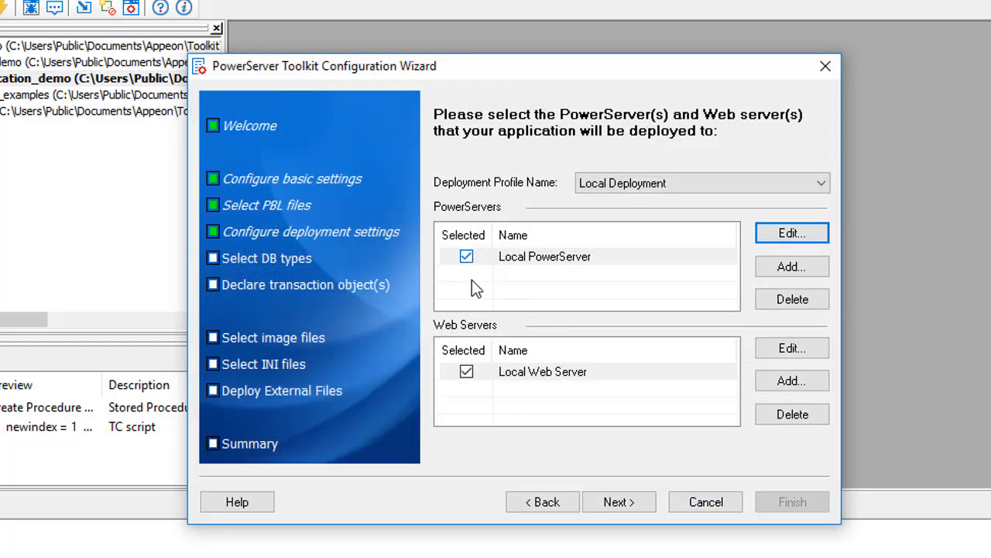
click(629, 511)
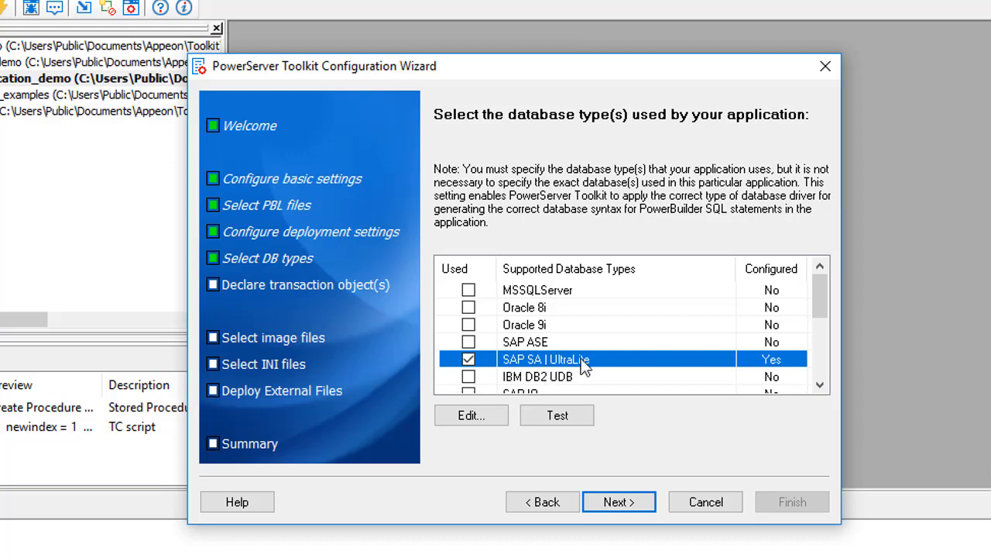
- Open the SAP SA | UltraLite database type profile and enter the ODBC user ID dba and the database password
mouse_move(825, 297)
mouse_down()
mouse_move(829, 369)
mouse_move(813, 293)
mouse_up()
click(488, 416)
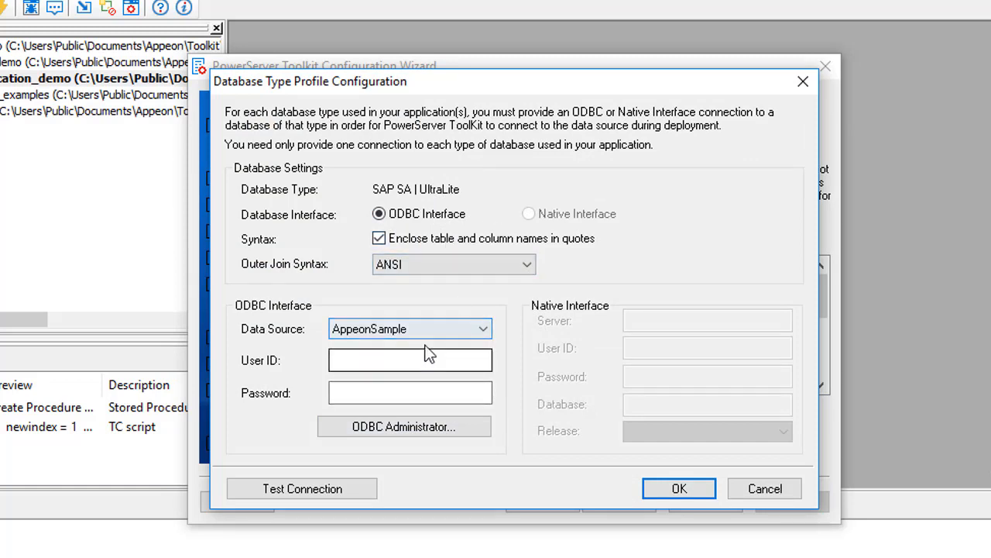
click(360, 362)
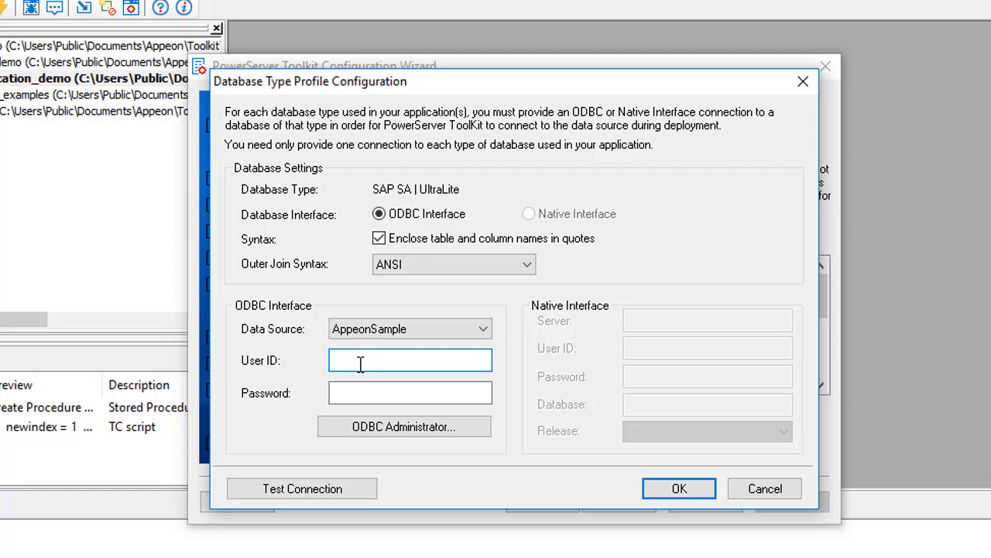
text(dba)
click(369, 386)
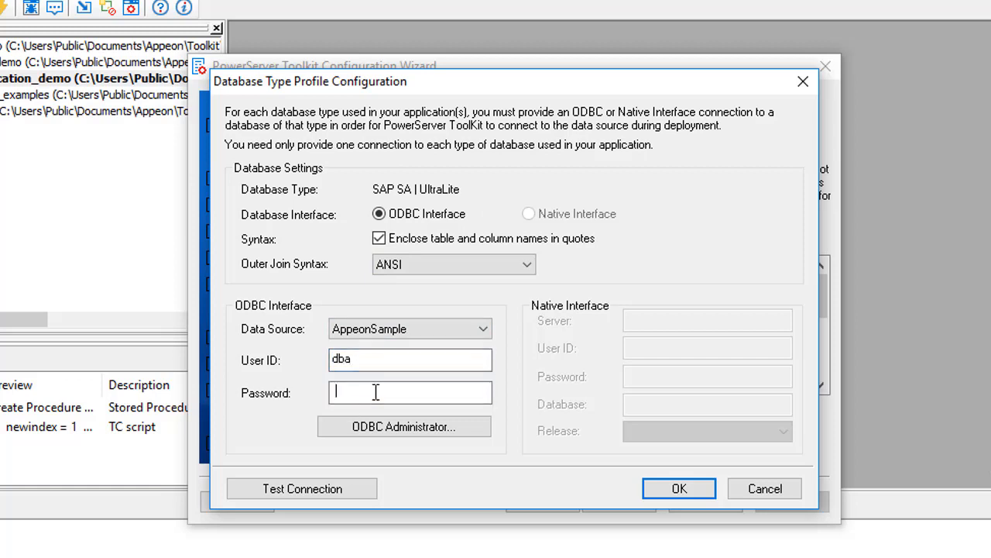
text(sql)
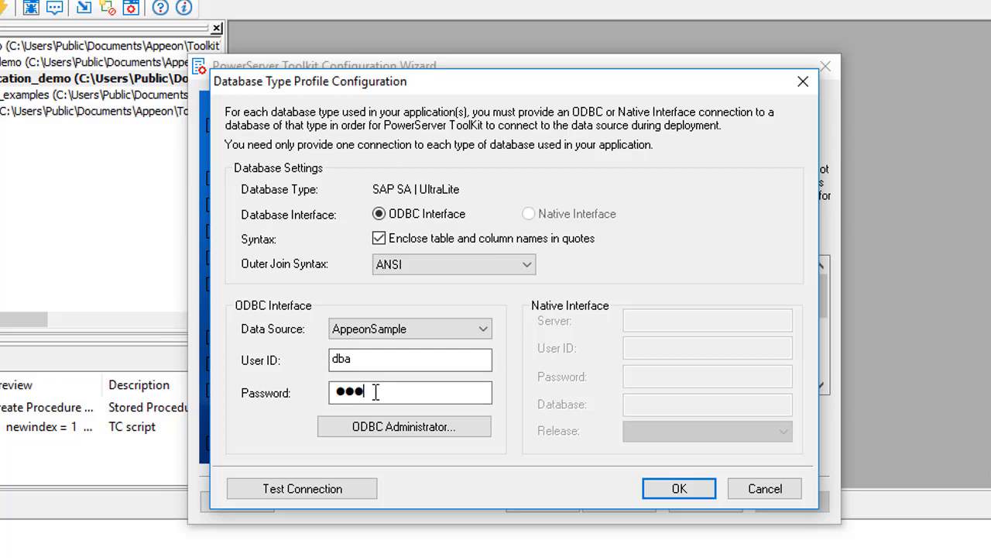
- Test the ODBC connection to the AppeonSample data source and accept the database type profile
click(358, 489)
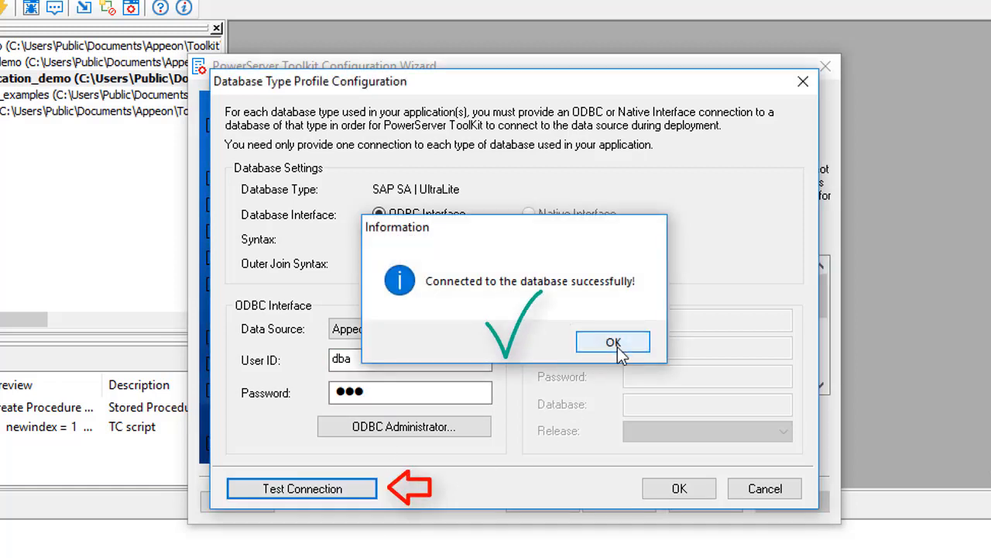
click(613, 343)
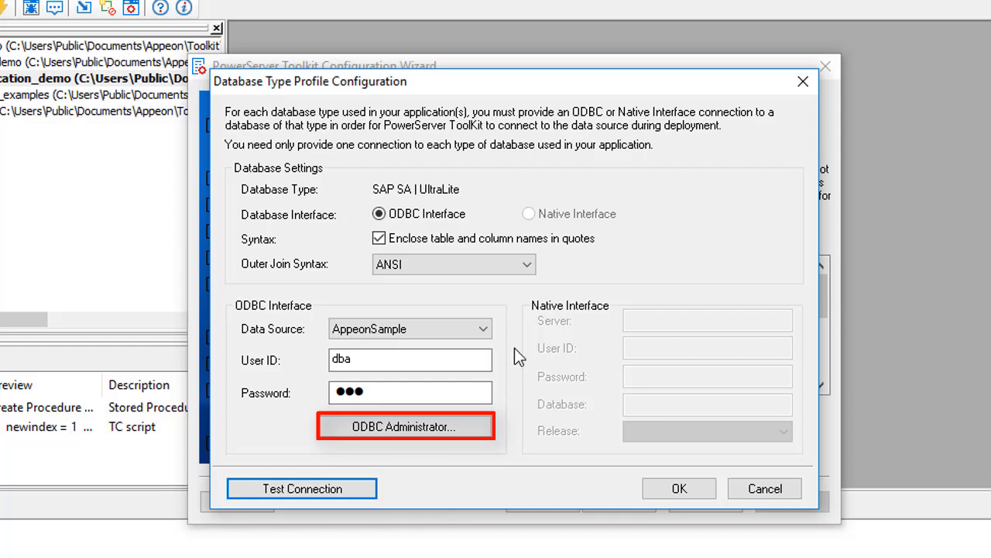
click(489, 326)
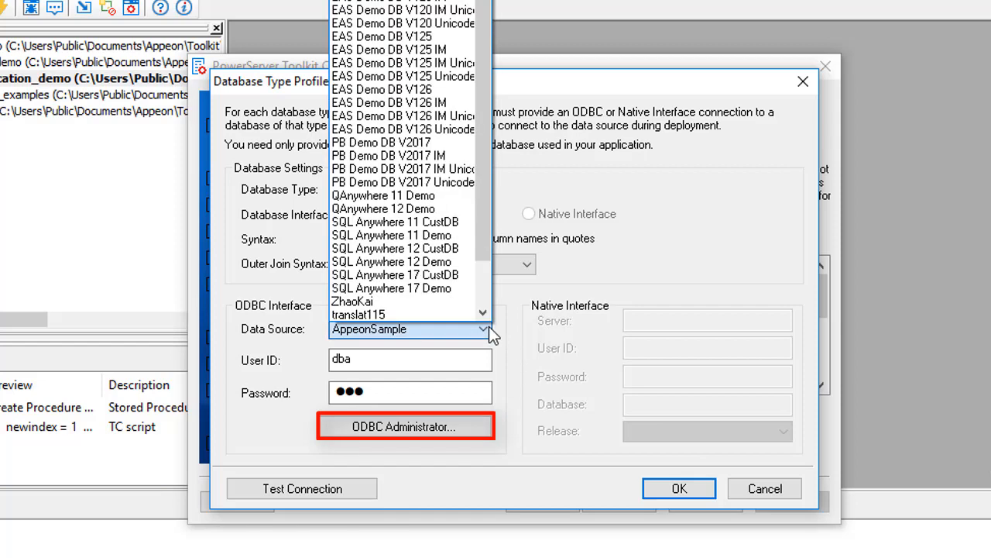
click(489, 326)
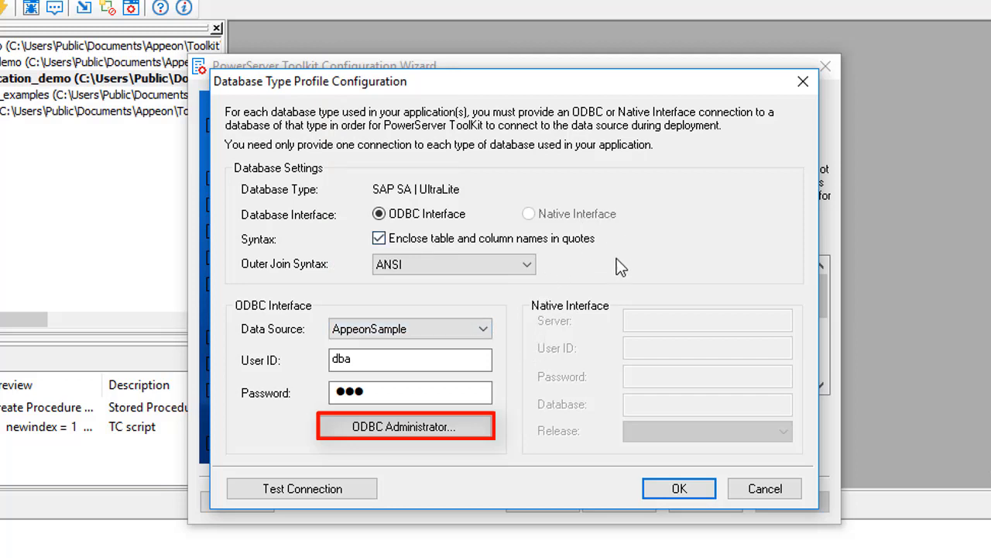
click(695, 495)
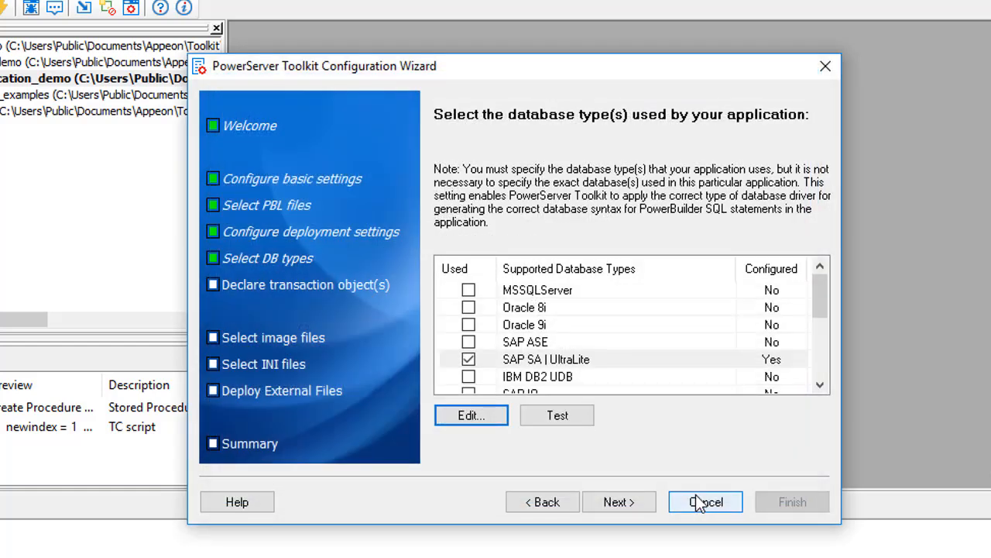
- Start adding the sqlca transaction object with Local PowerServer's appeonsample data source and the SAP SA | UltraLite database type
click(623, 502)
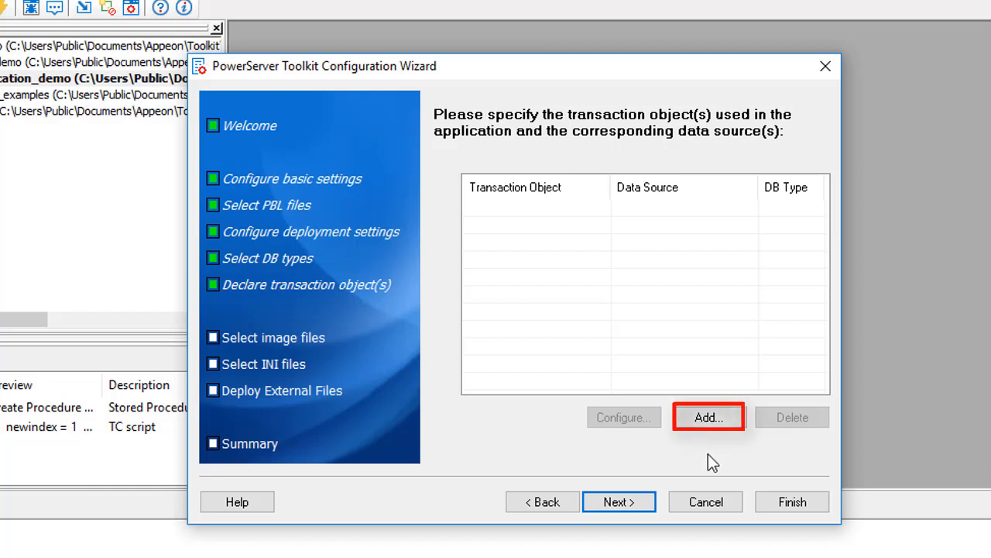
click(711, 422)
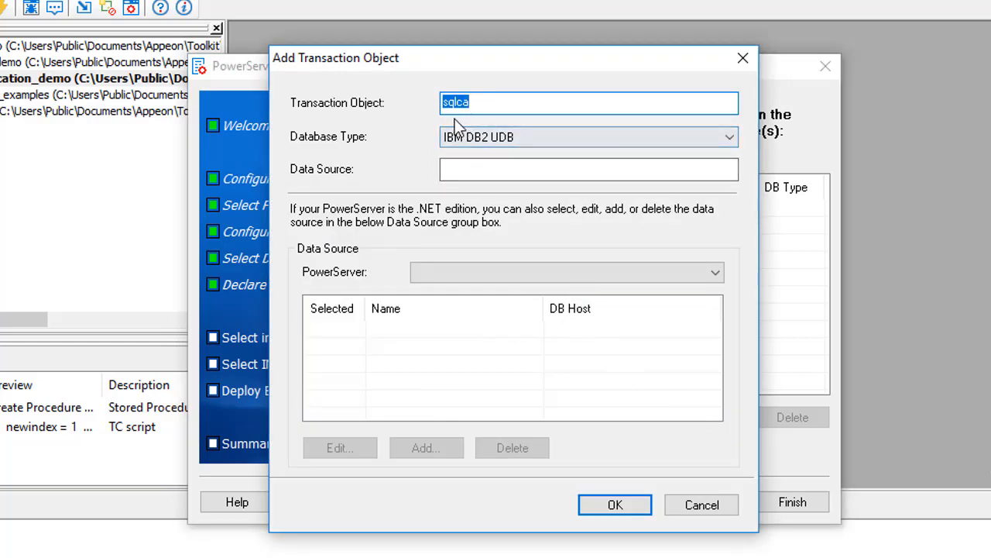
click(473, 274)
click(475, 290)
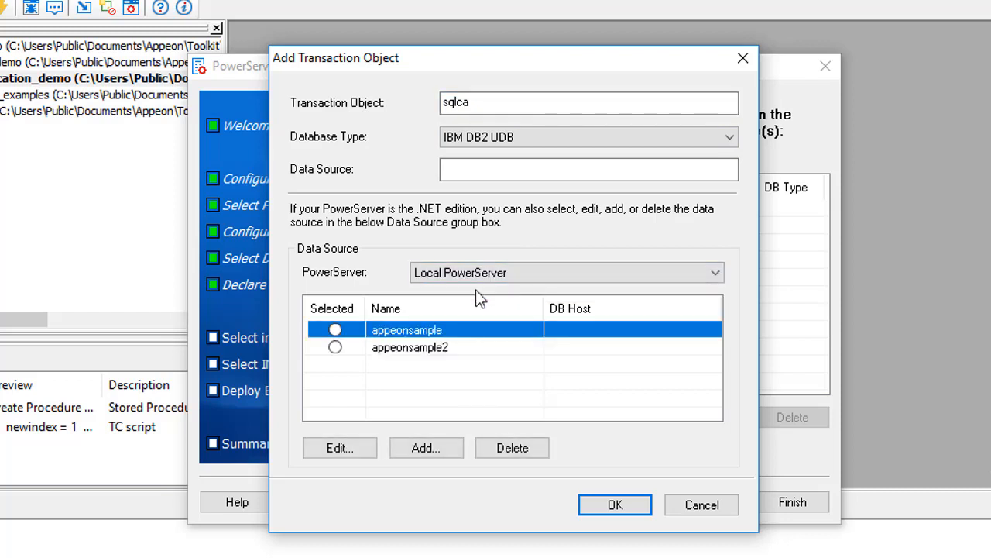
click(415, 349)
click(414, 330)
click(337, 331)
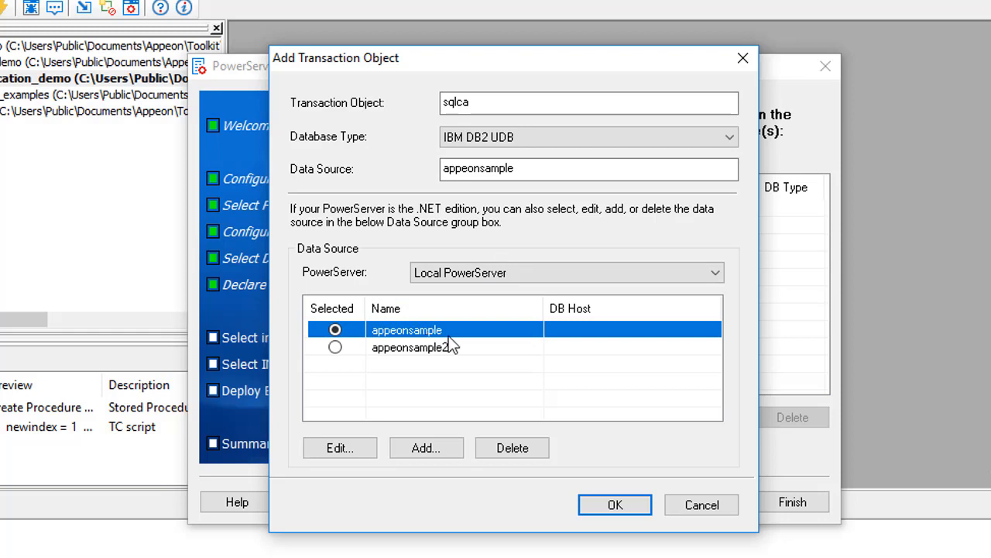
click(510, 136)
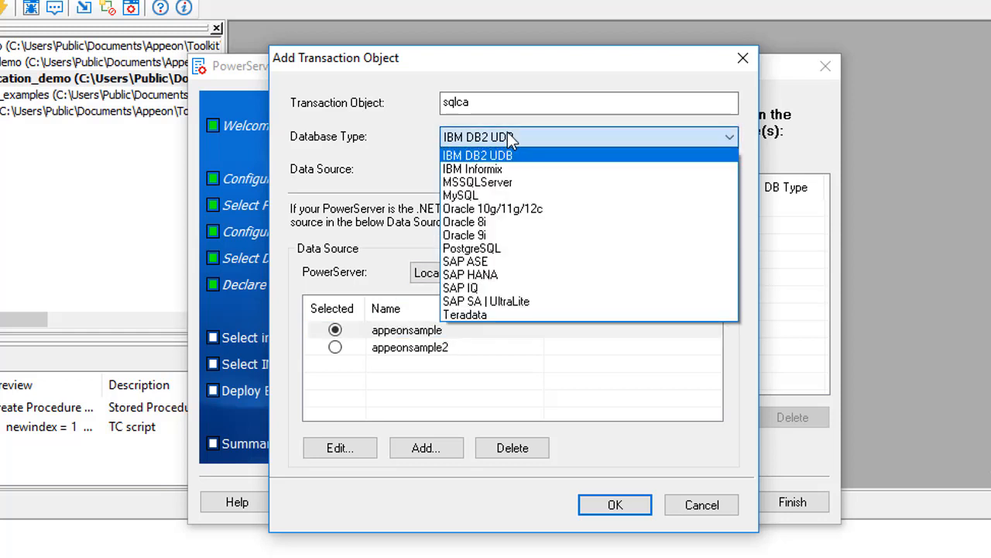
click(484, 302)
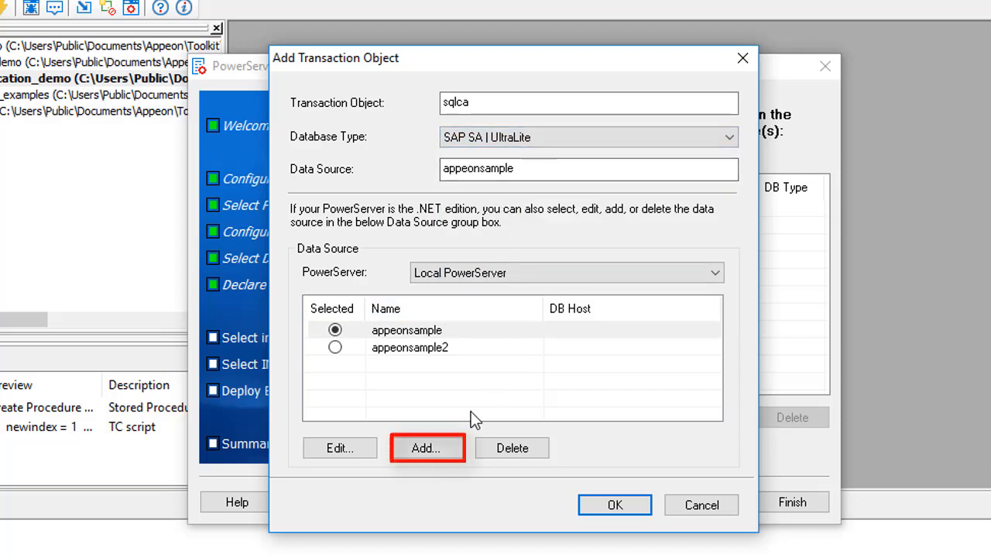
- Start a new data source named Sales that uses the SQL Anywhere Native Driver
click(436, 455)
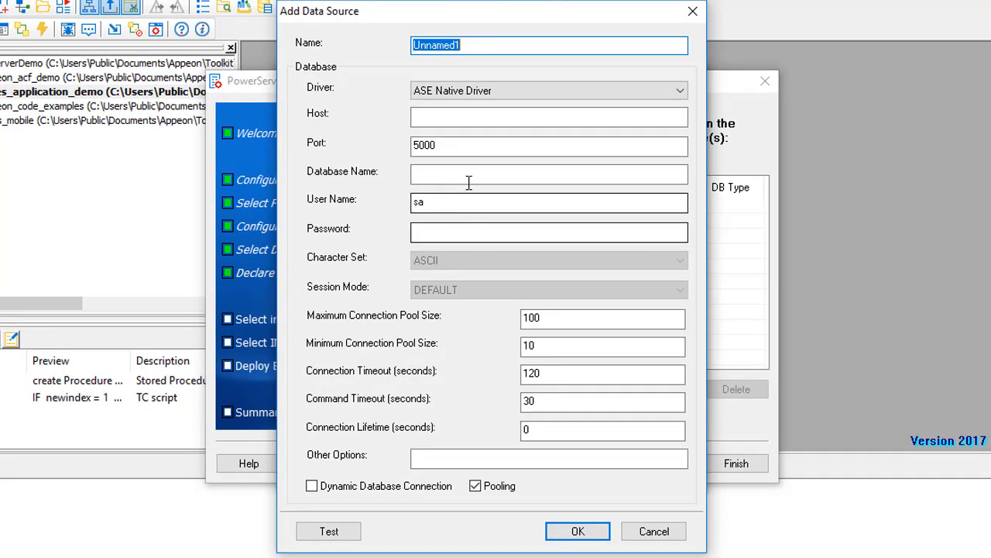
text(Sales)
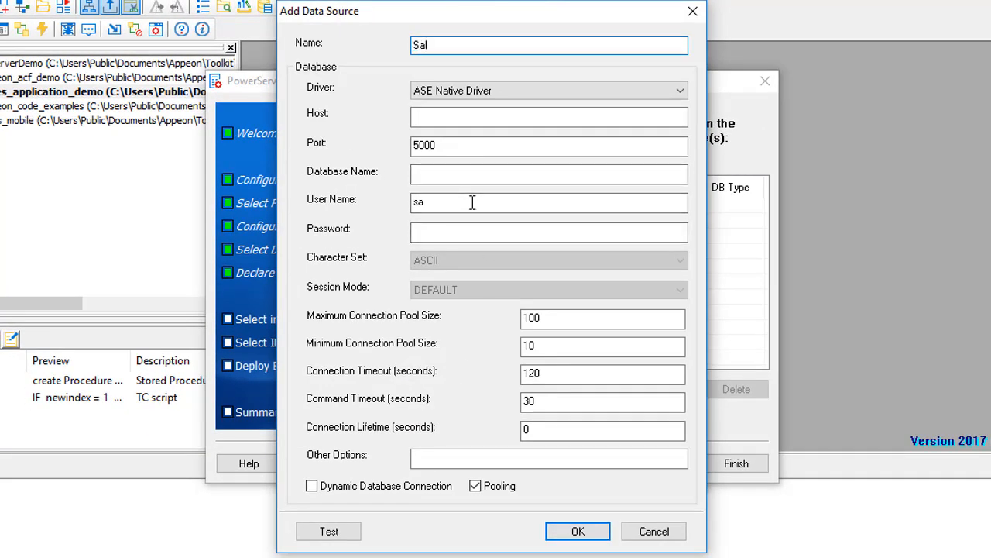
click(453, 90)
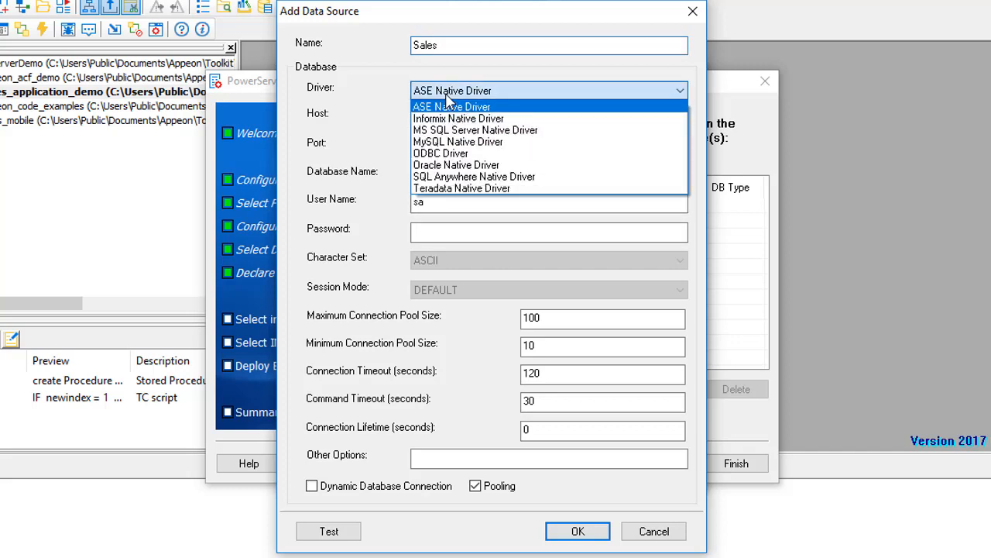
click(459, 176)
- Set the Sales data source's user name to dba and enter the database password
click(455, 200)
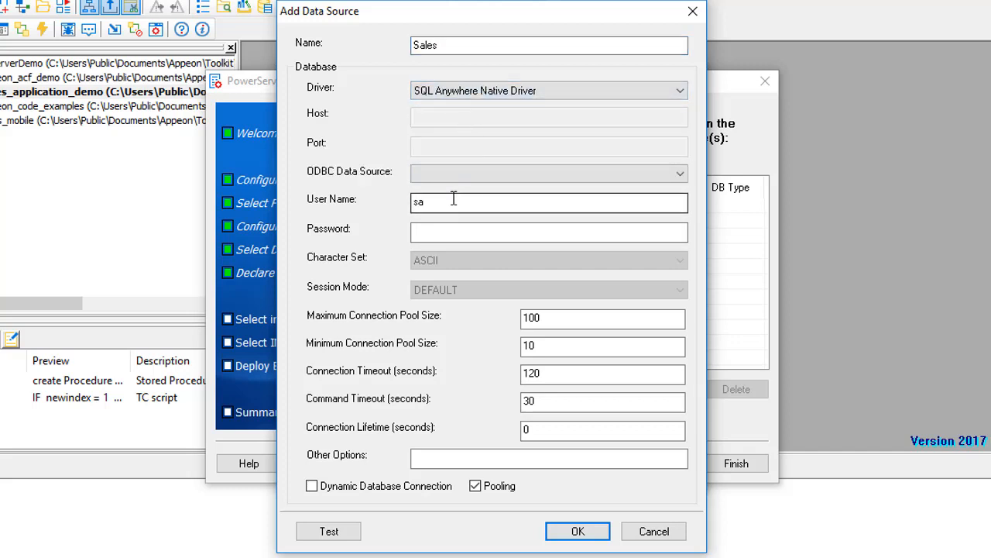
text(dba)
key(Tab)
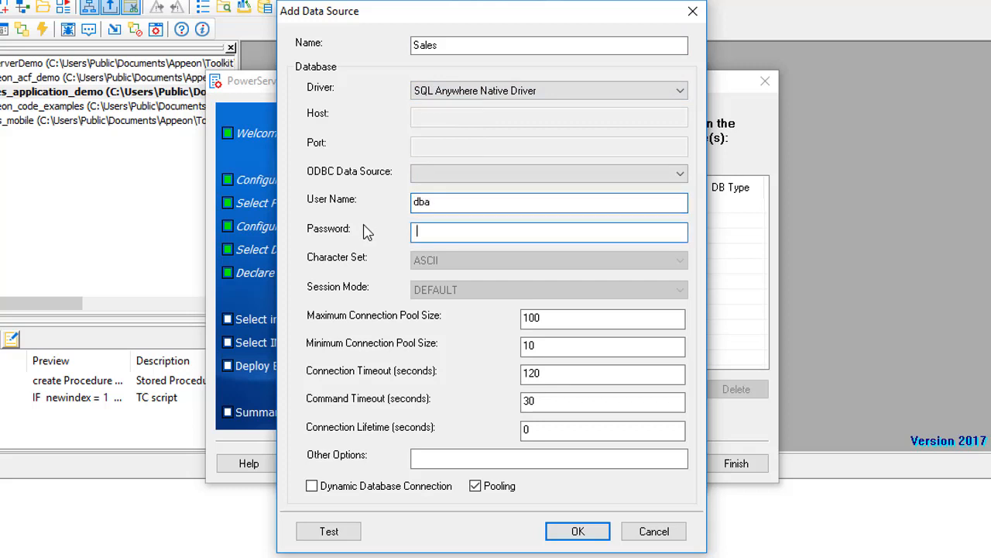
text(sql)
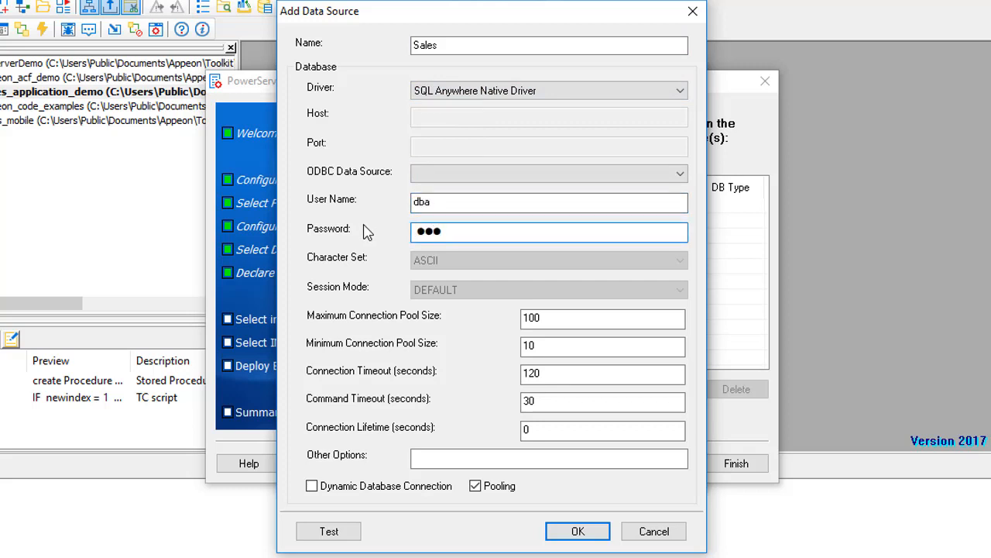
click(501, 492)
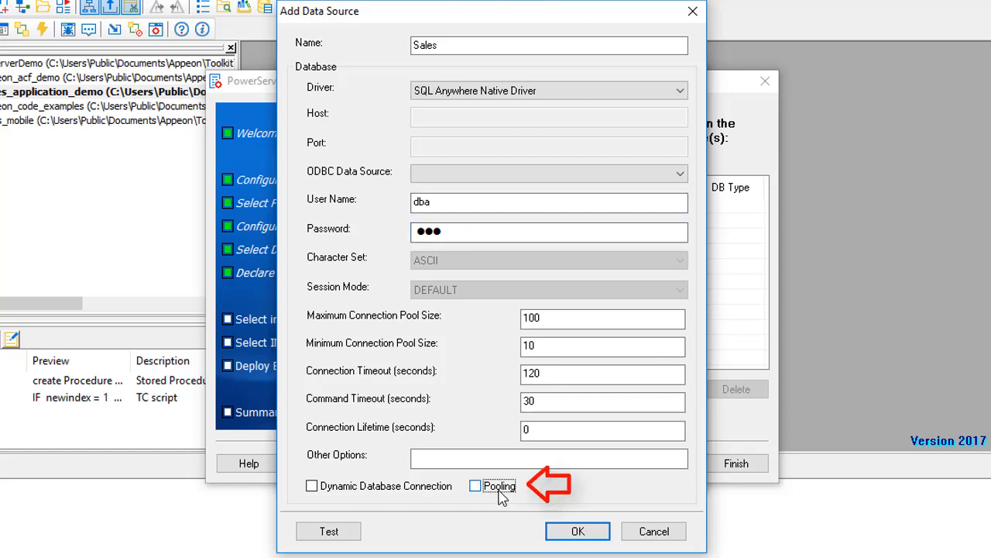
click(500, 494)
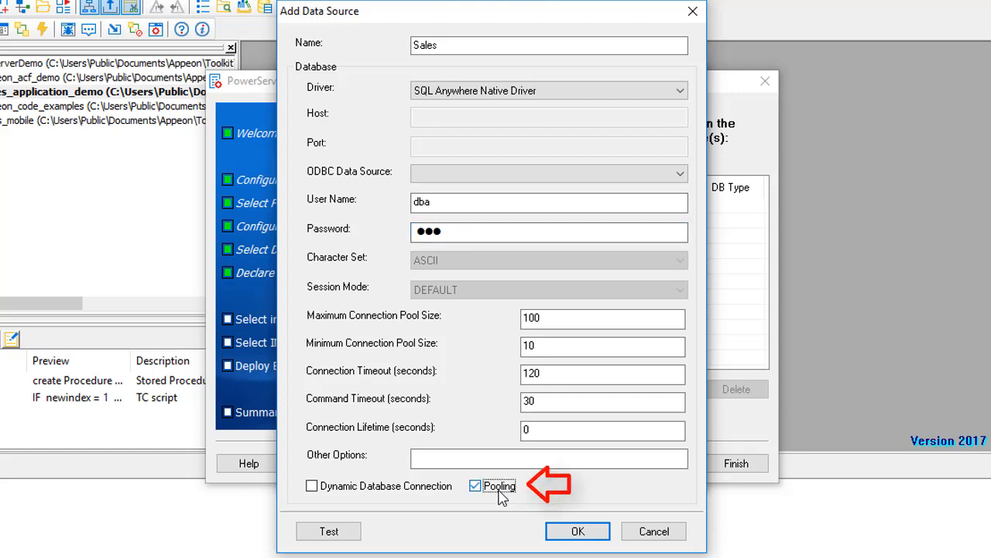
double_click(446, 204)
double_click(437, 232)
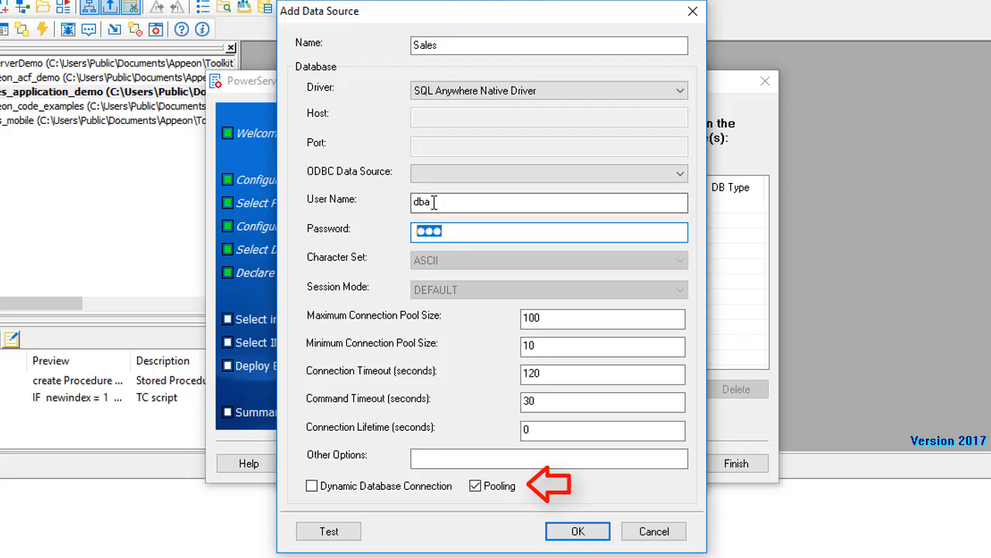
click(363, 488)
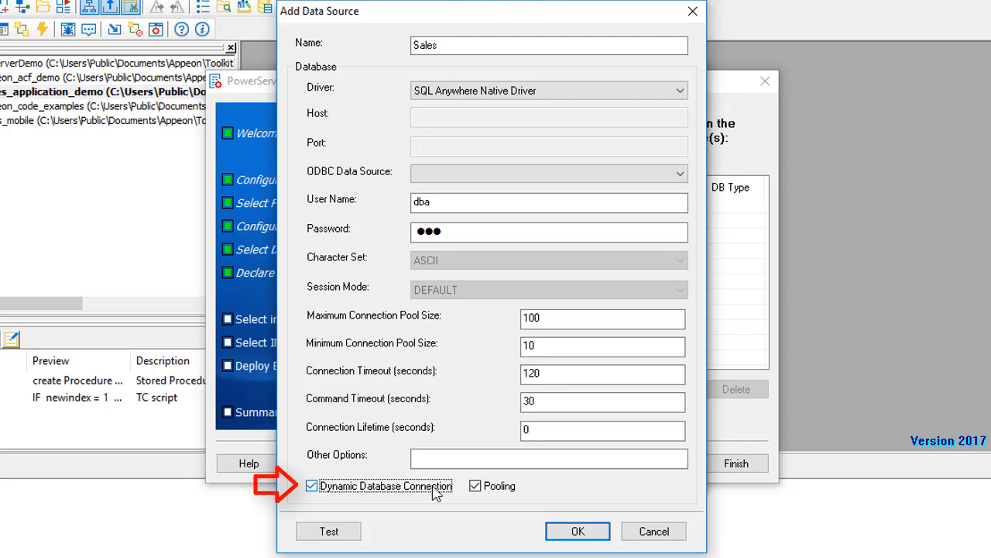
click(434, 488)
- Set the ODBC data source to AppeonSampleForServer, test the connection and save the Sales data source
click(680, 174)
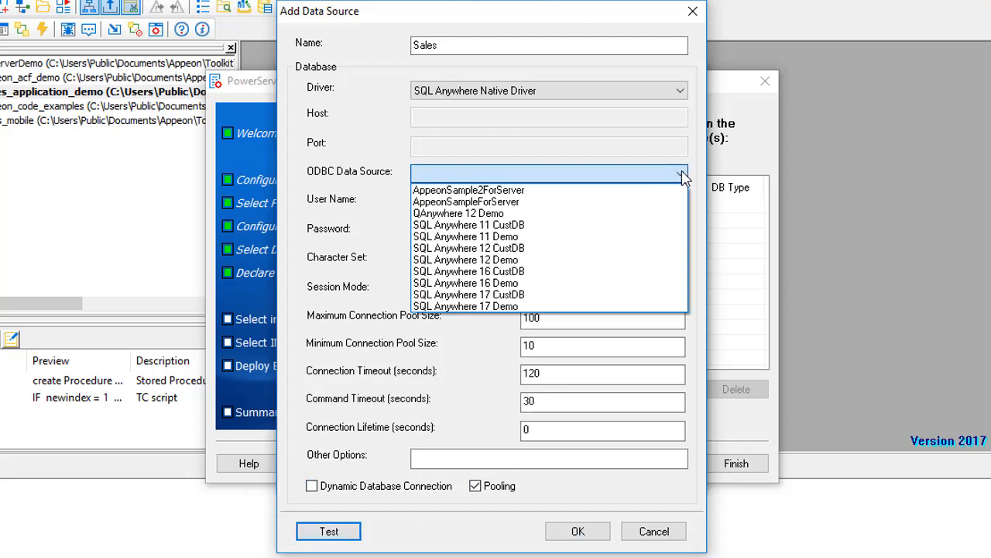
click(498, 202)
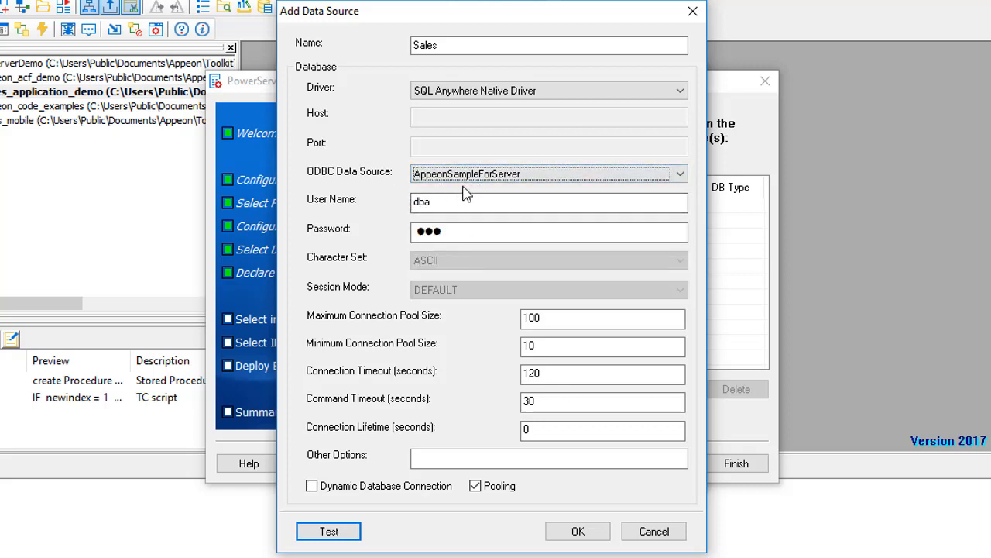
click(346, 539)
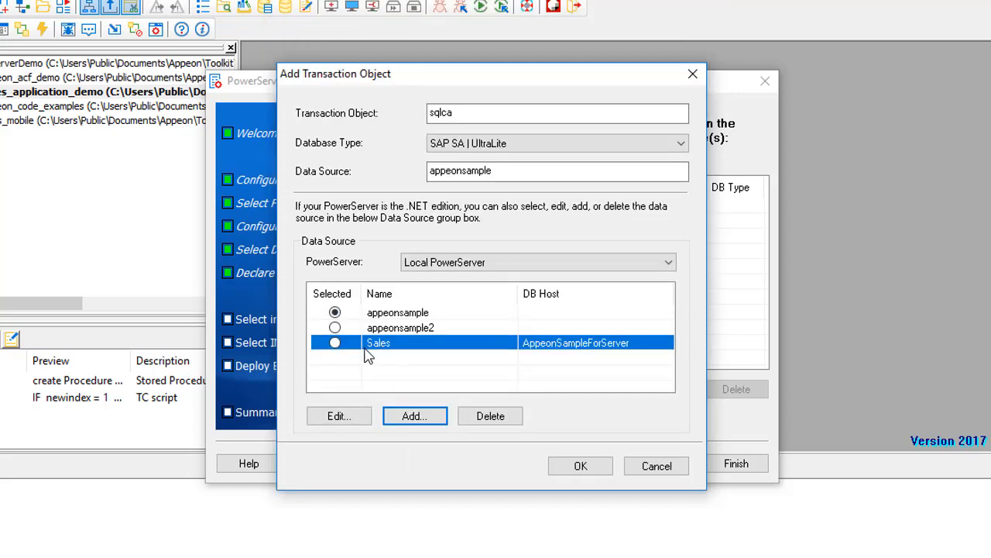
- Assign the Sales data source to the sqlca transaction object and save the transaction object
click(335, 343)
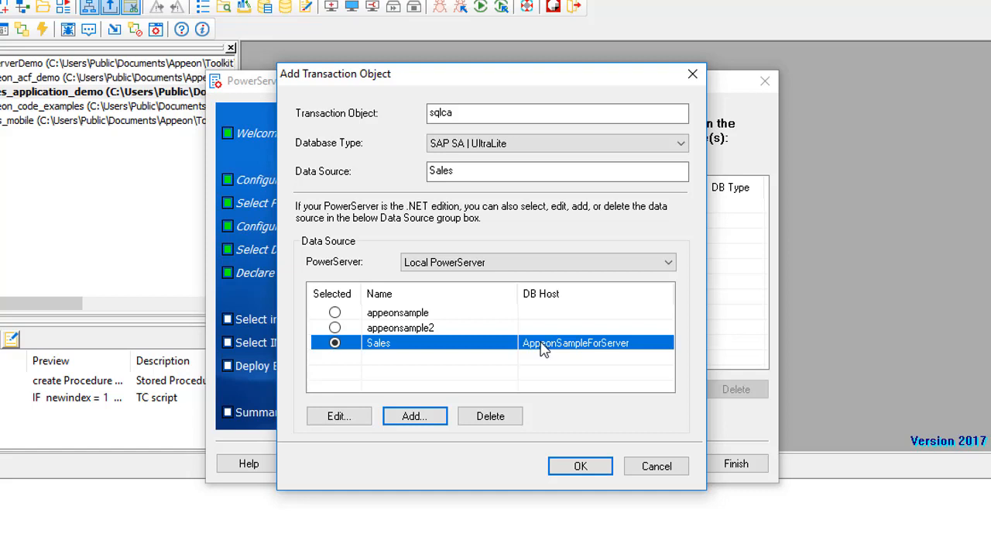
click(581, 467)
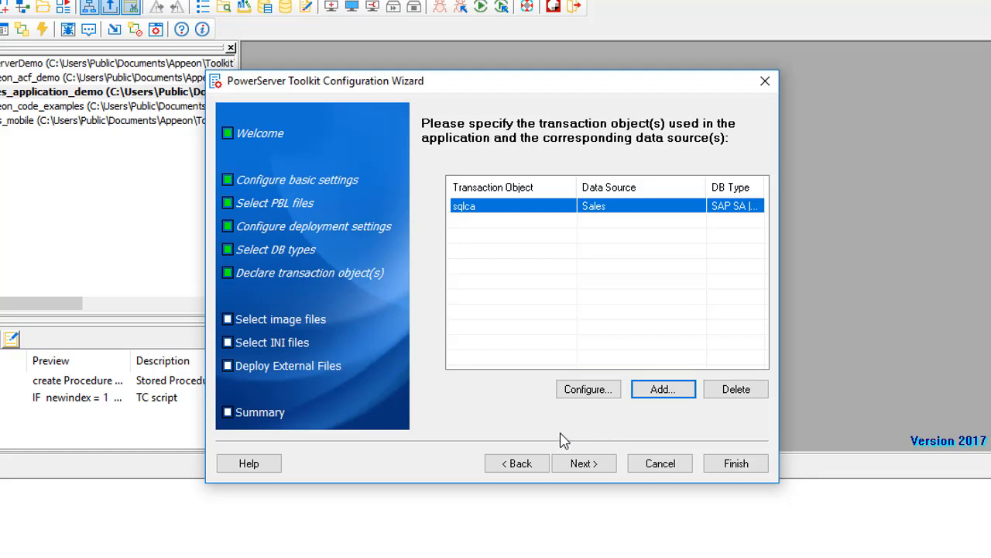
- Keep the SalesApplicationDemo image path and include its subfolders in the image file deployment
click(592, 469)
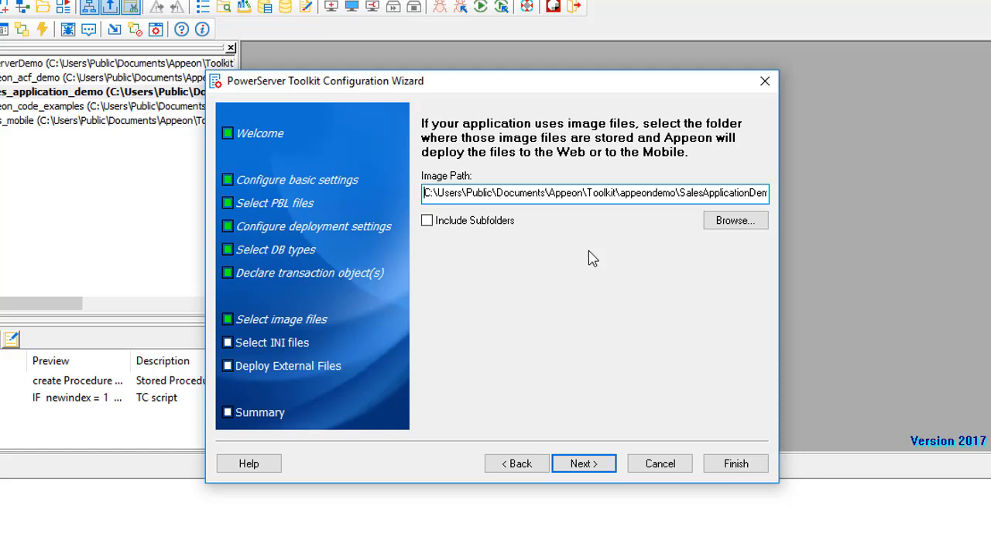
click(488, 224)
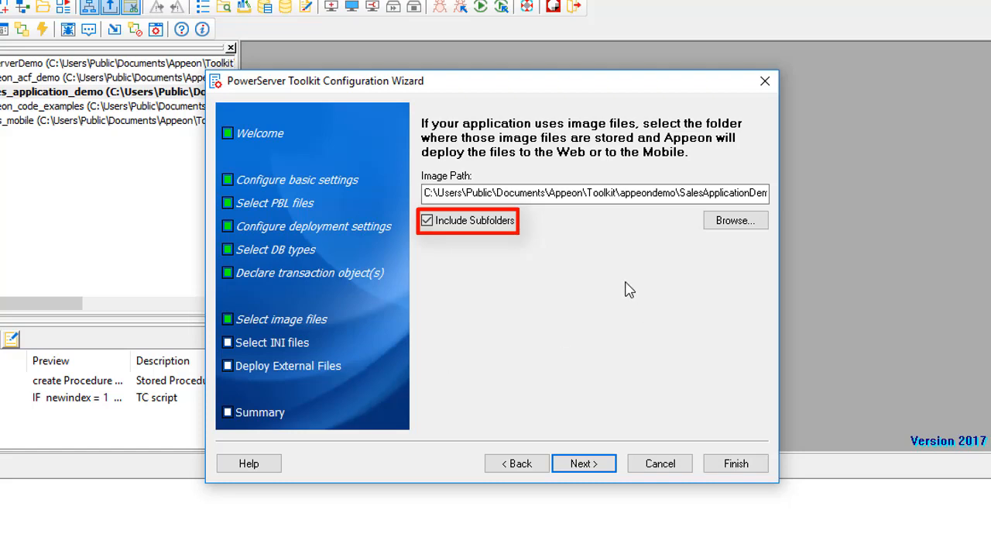
click(589, 465)
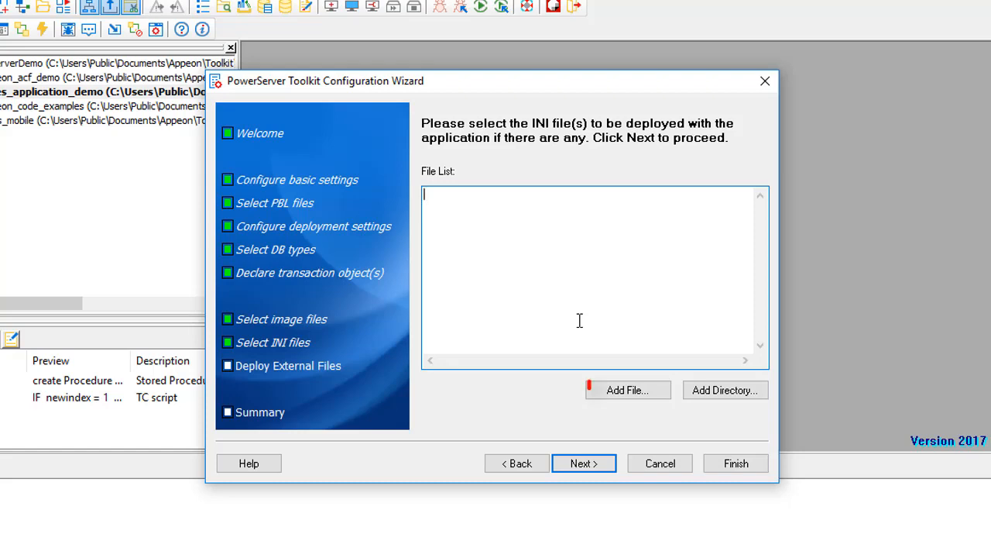
- Browse the SalesApplicationDemo folder for INI files, cancel the selection and continue to the external files settings
click(625, 391)
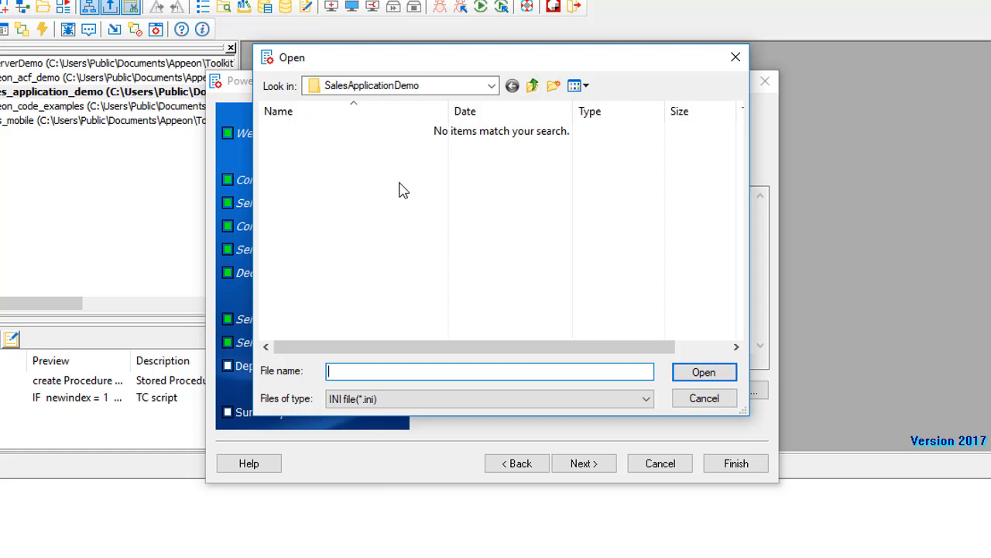
click(712, 399)
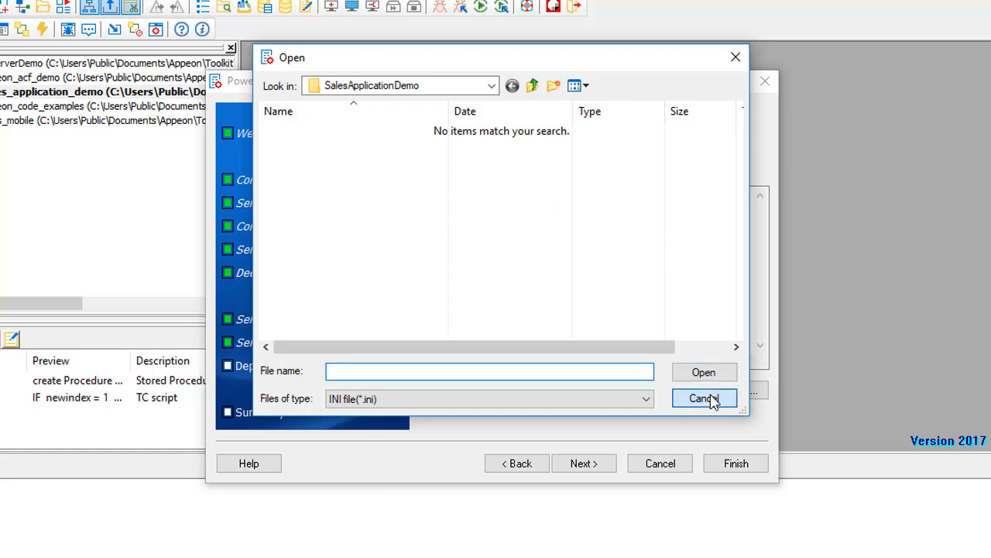
click(594, 468)
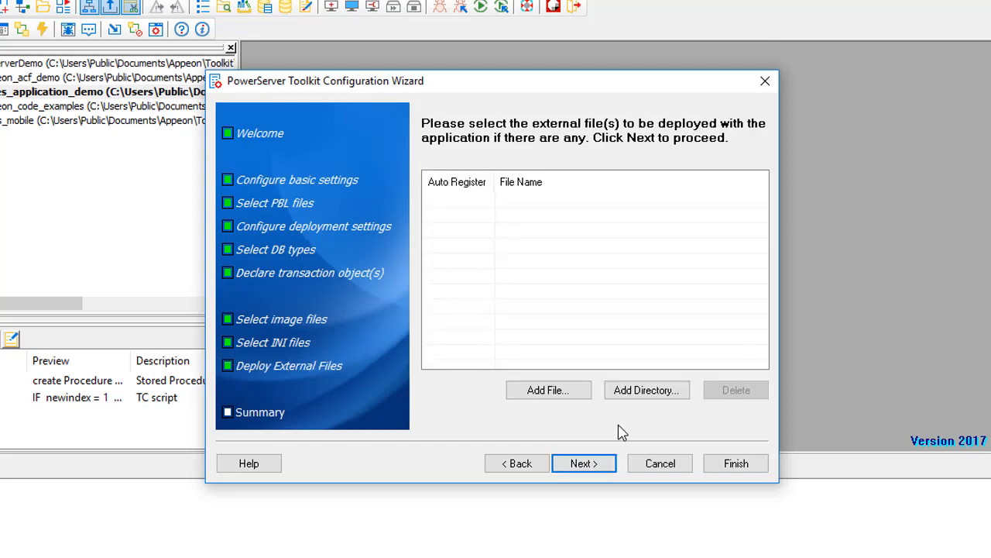
- Browse the SalesApplicationDemo folder for external files using the Txt and DLL/OCX file type filters, and close without adding any
click(577, 395)
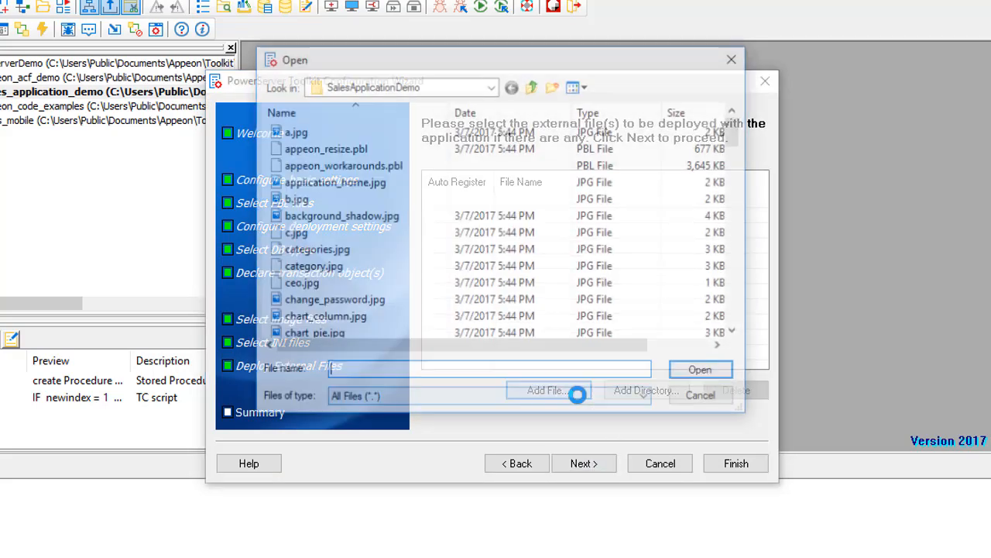
click(478, 399)
click(391, 410)
click(419, 401)
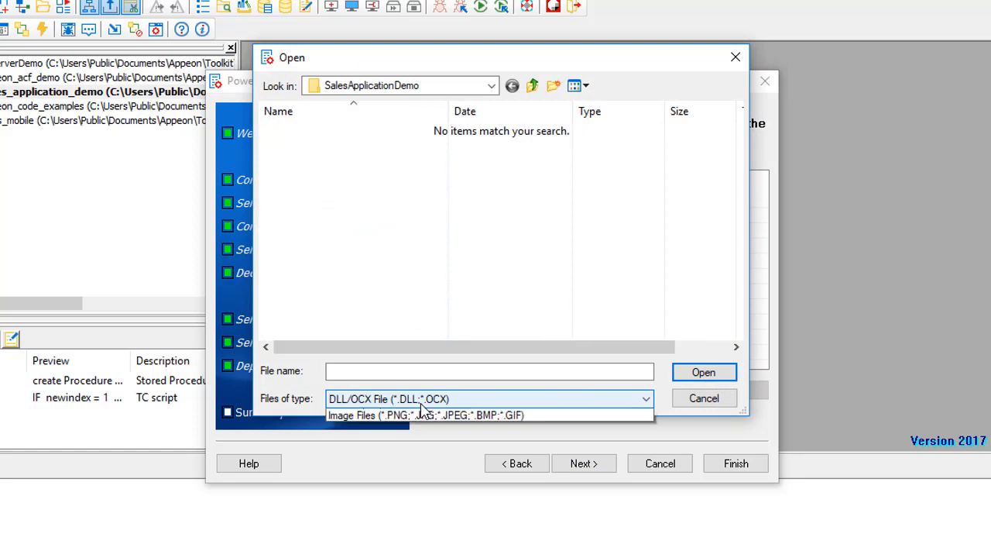
click(419, 439)
click(416, 402)
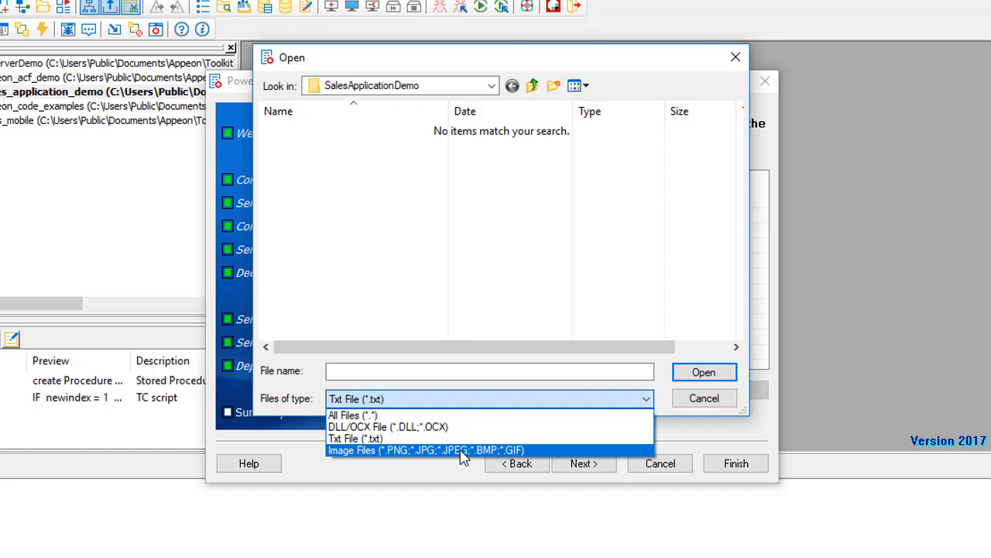
click(467, 427)
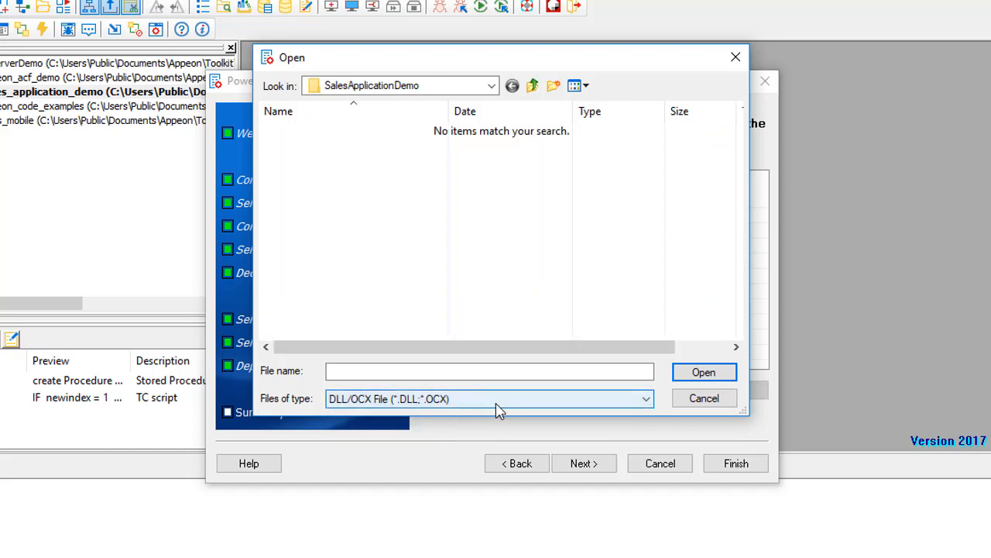
click(705, 398)
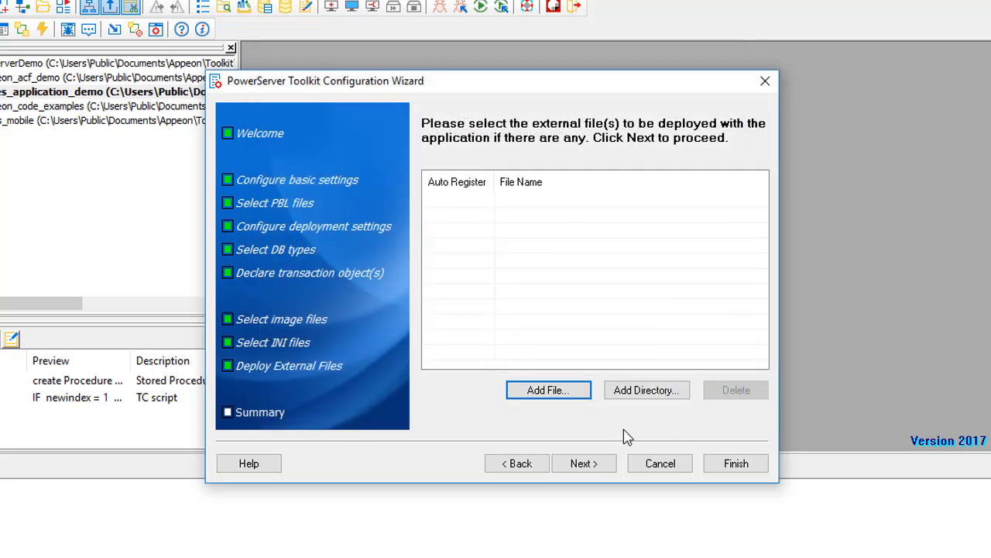
- Continue to the configuration summary and finish the wizard with immediate deployment of the application enabled
click(591, 463)
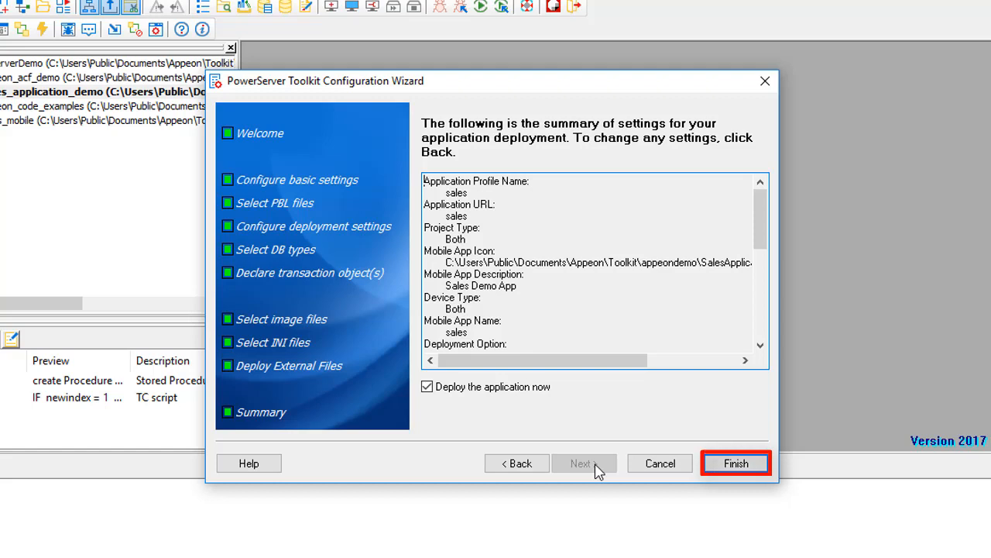
click(725, 470)
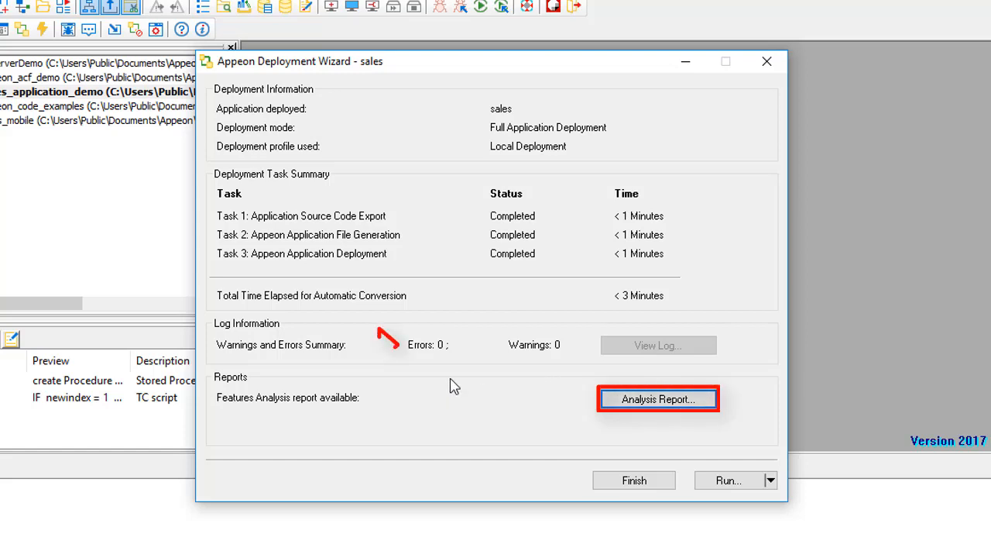
- Review the Unsupported Feature Analysis Report for the sales application and close it
click(640, 401)
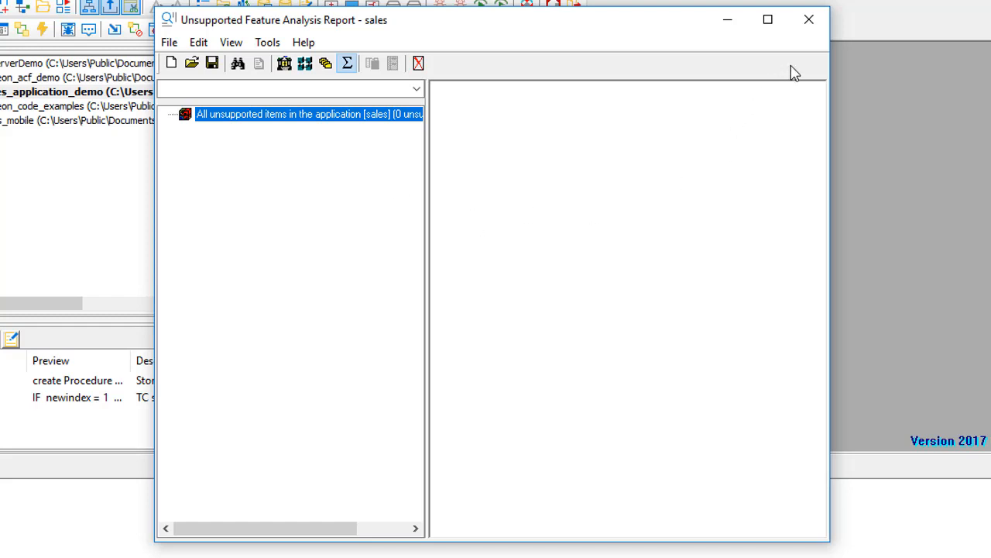
click(811, 21)
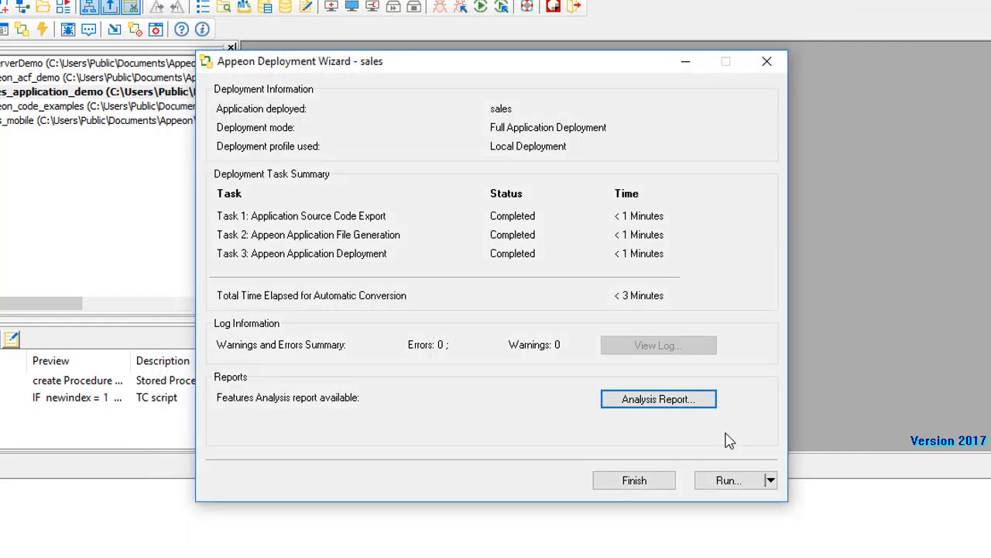
- Run the deployed sales application in the IE Browser and log in with the prefilled credentials
click(771, 480)
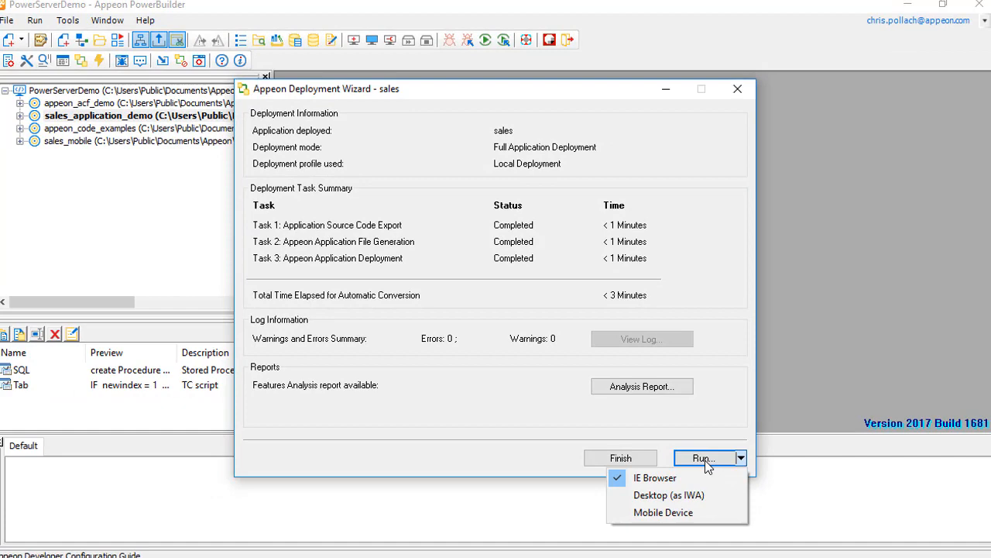
click(705, 459)
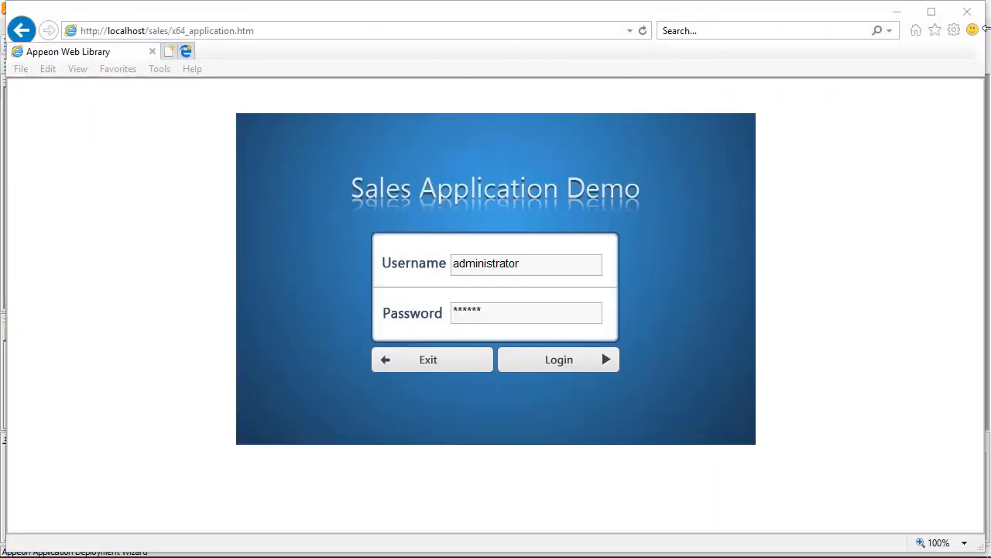
click(554, 367)
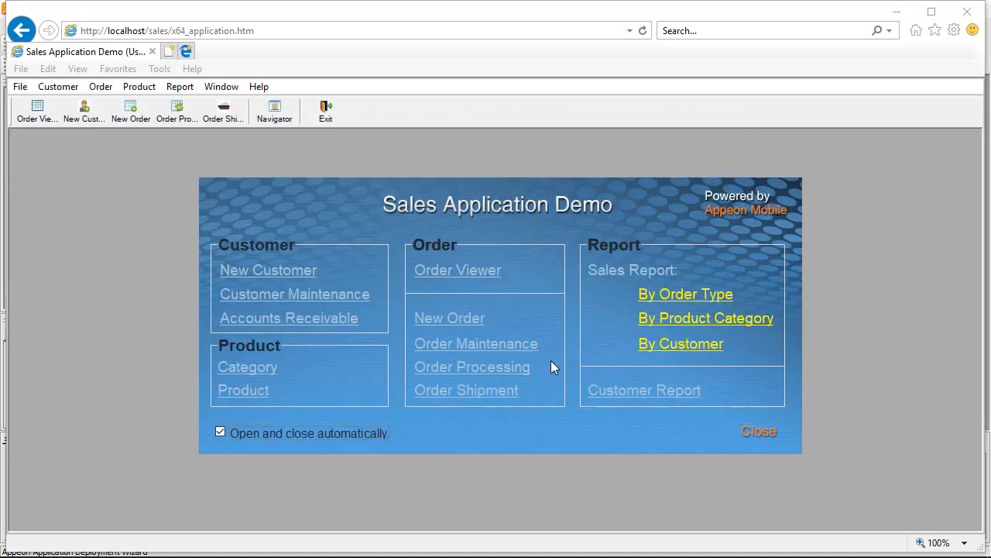
- View the Sales Report by Customer, highlight its second and third customer rows, and exit the report
click(690, 346)
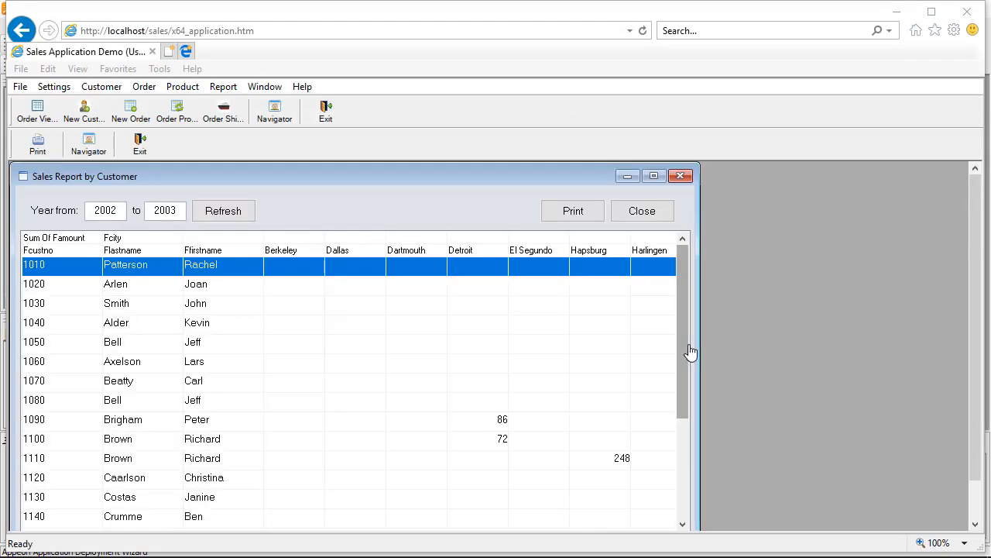
click(258, 287)
click(259, 308)
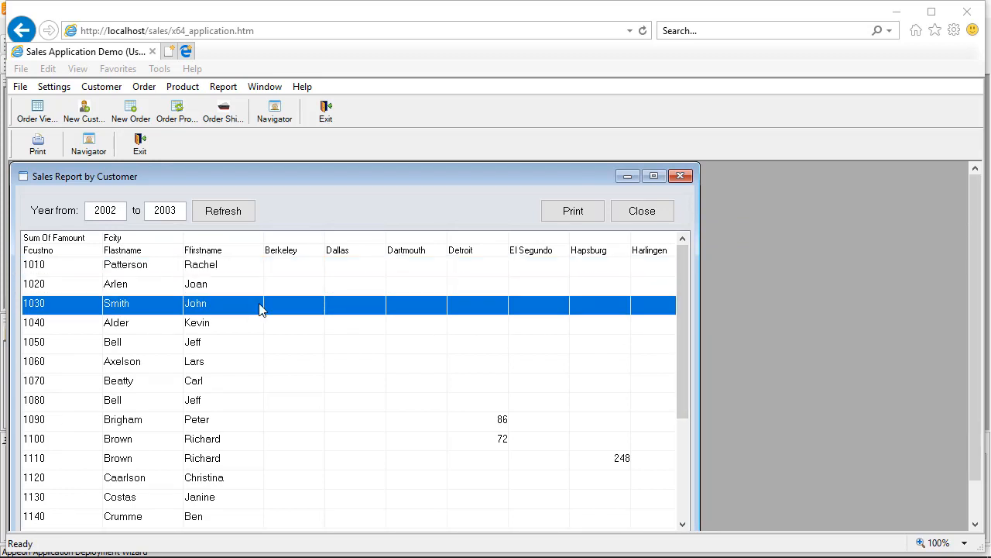
click(140, 148)
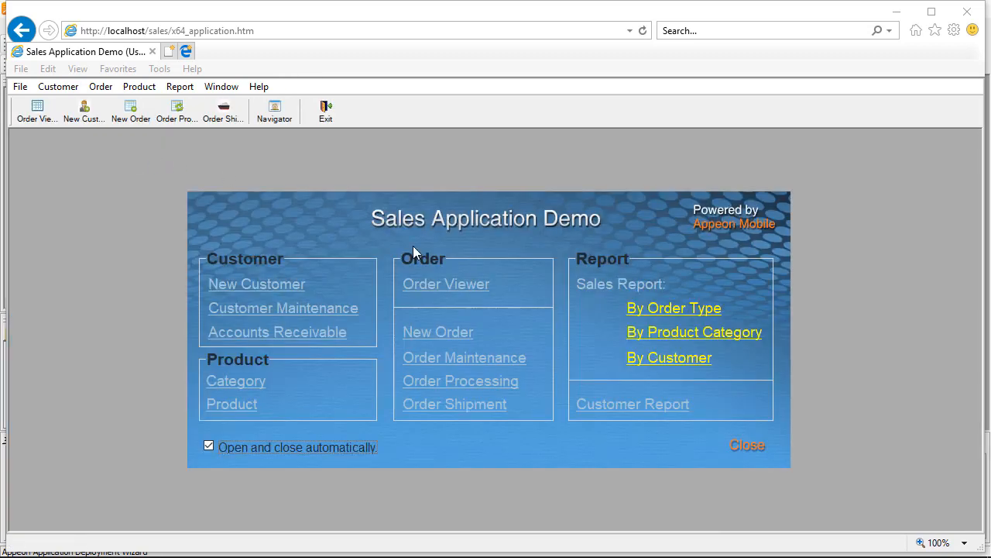
- View the Sales Report by Order Type as 2D Pie, 2D BarStacked and 3D Column charts, and exit the application
click(646, 313)
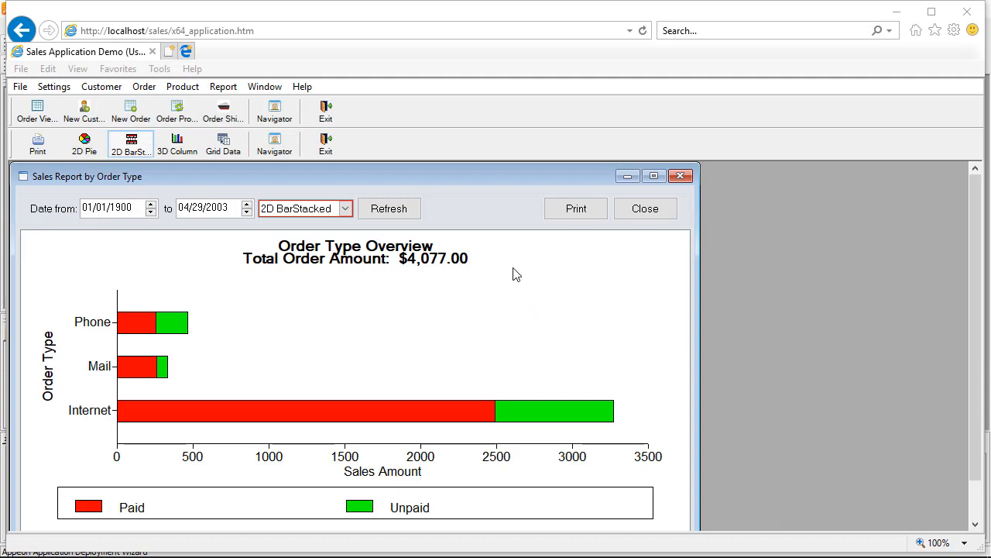
click(84, 147)
click(133, 147)
click(178, 147)
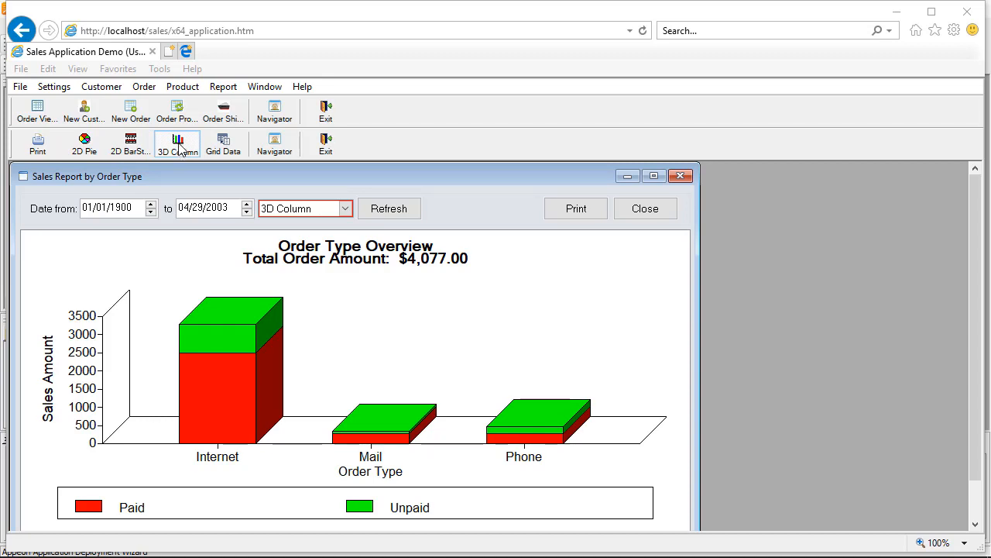
click(183, 87)
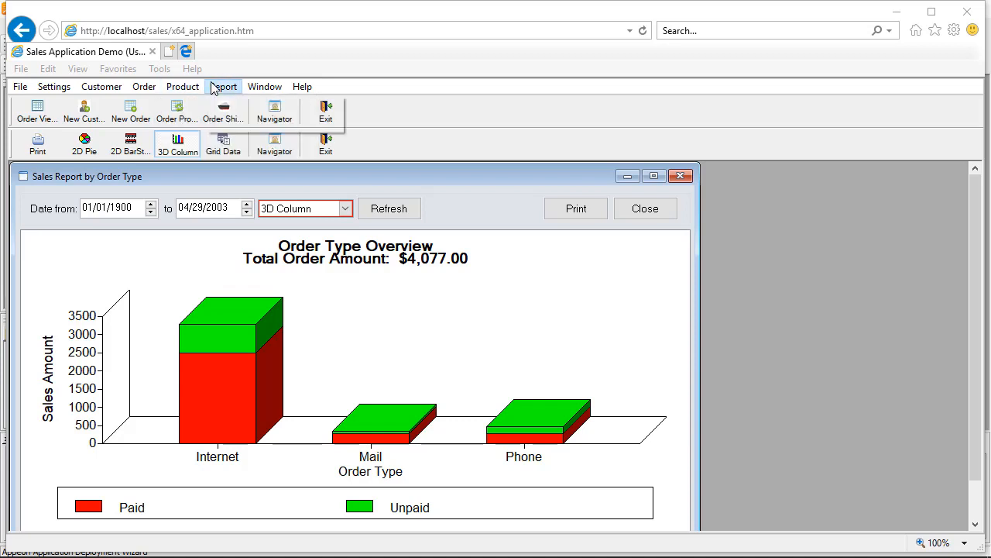
click(428, 161)
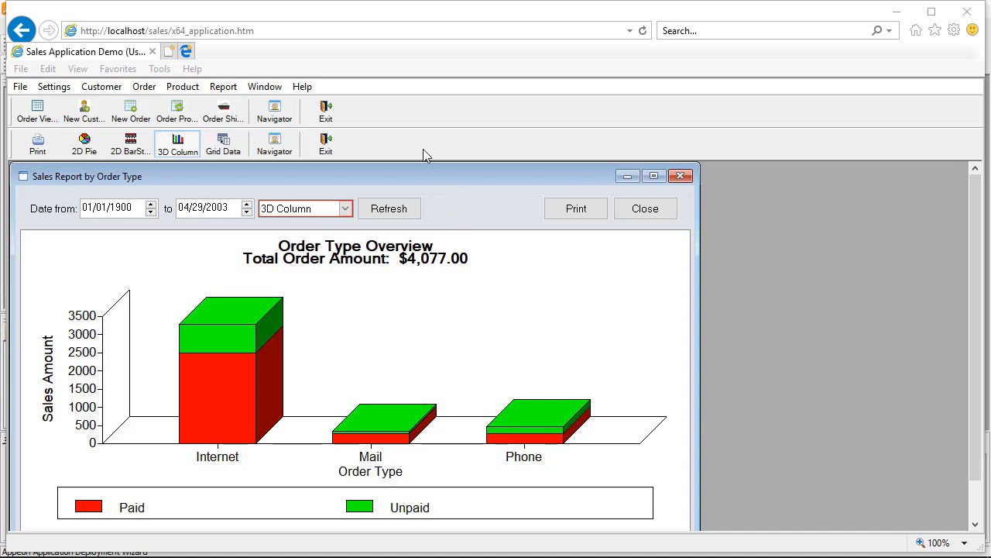
click(321, 120)
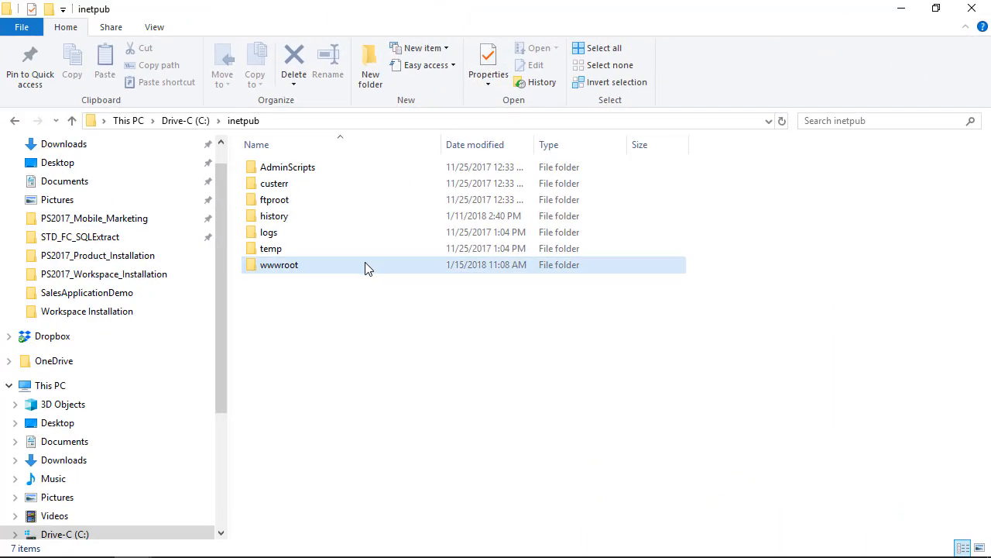
- In File Explorer, open the deployed sales folder under C:\inetpub\wwwroot and select its default.htm file
click(365, 267)
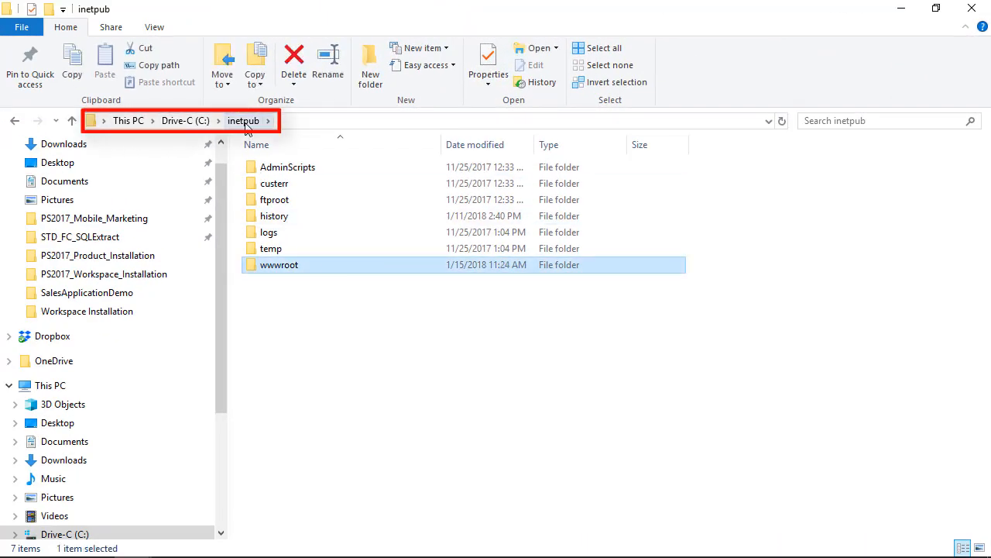
double_click(304, 268)
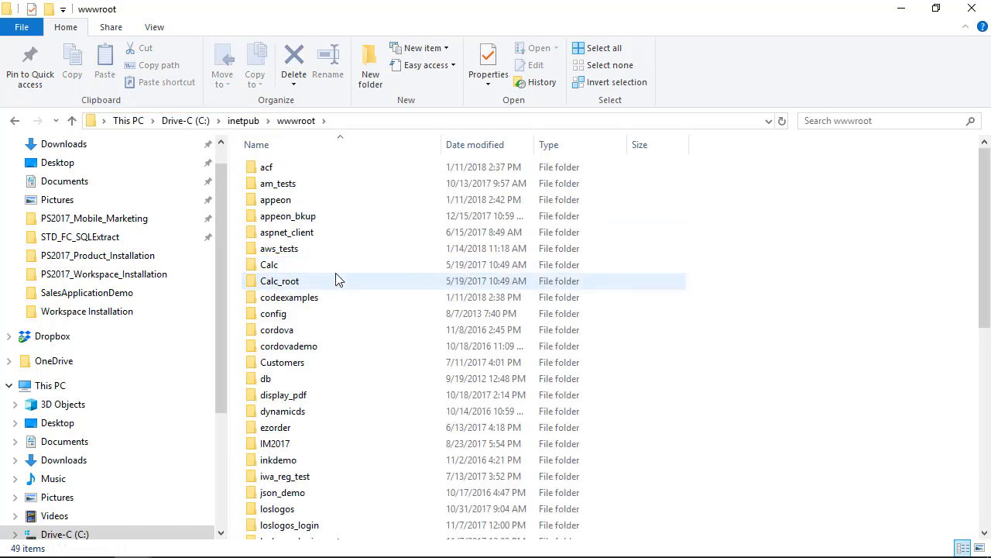
scroll(345, 271, down, 9)
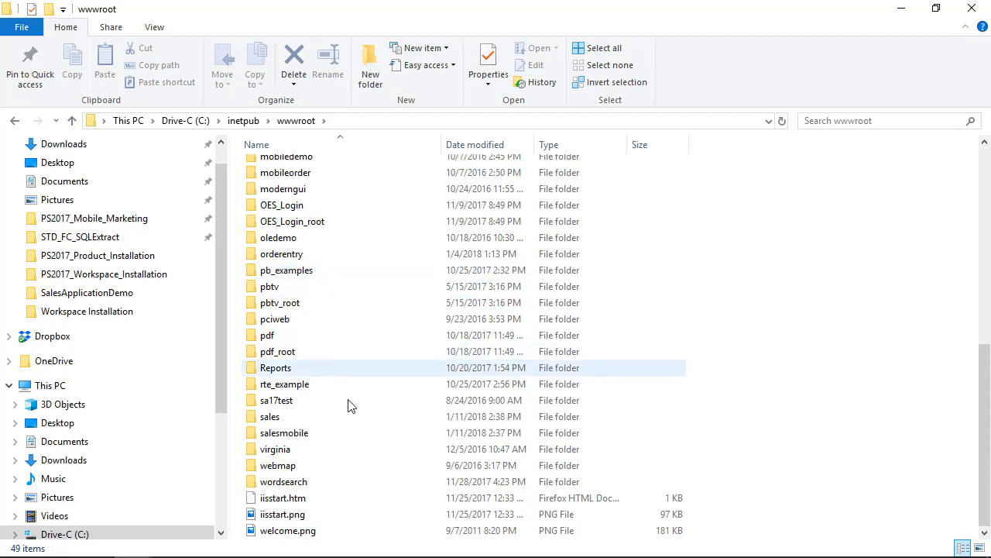
click(349, 417)
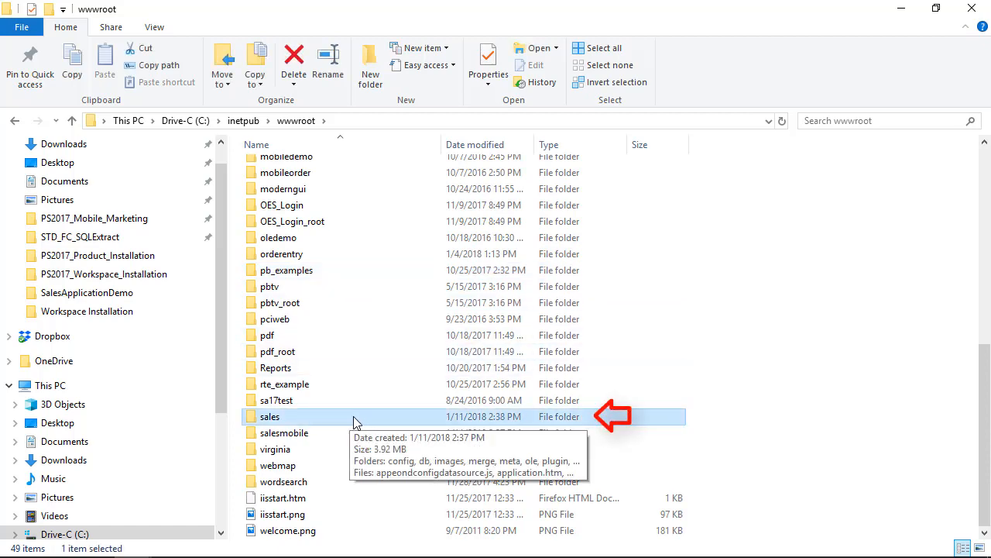
double_click(354, 419)
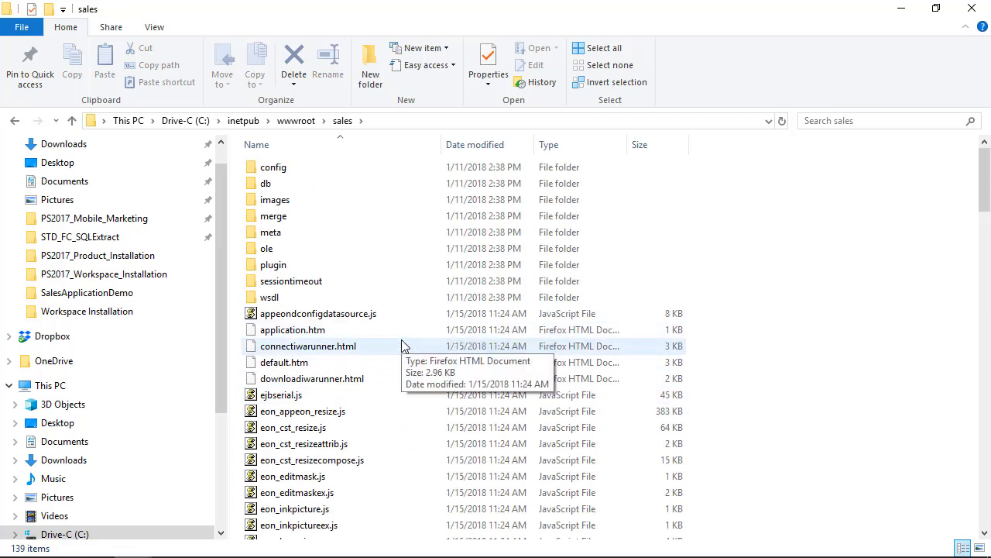
click(363, 411)
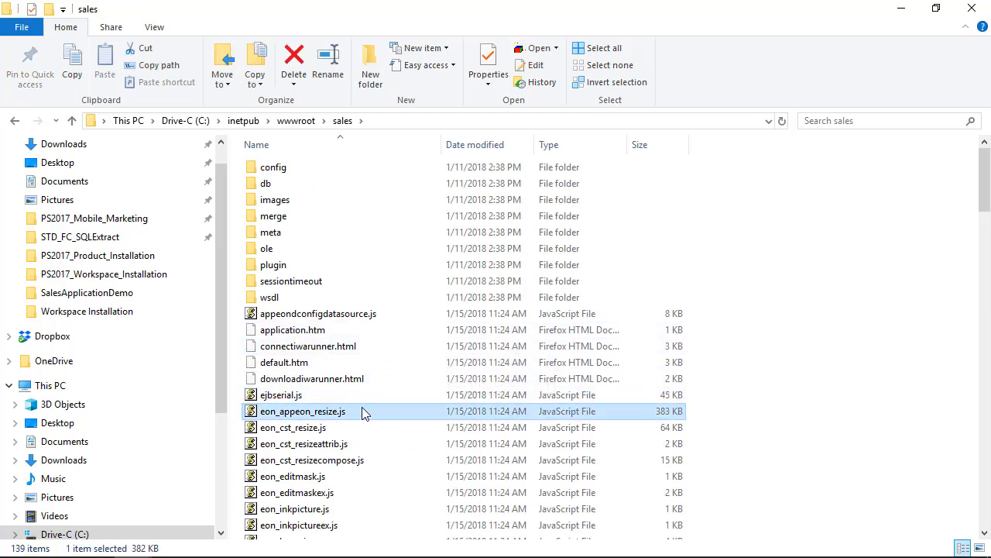
click(319, 364)
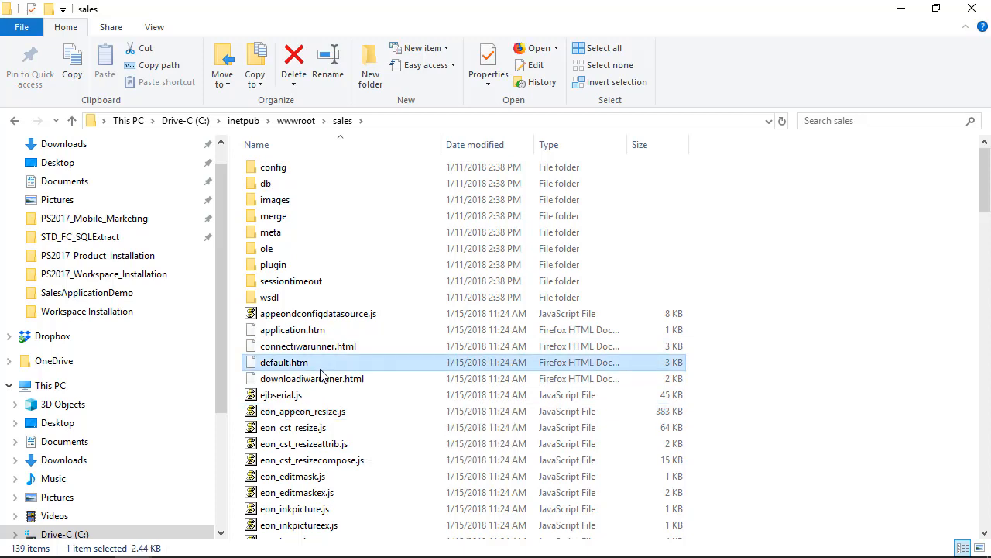
- Point out the subfolders of the deployed sales folder by selecting them one after another, from wsdl and plugin up to images and db
click(301, 300)
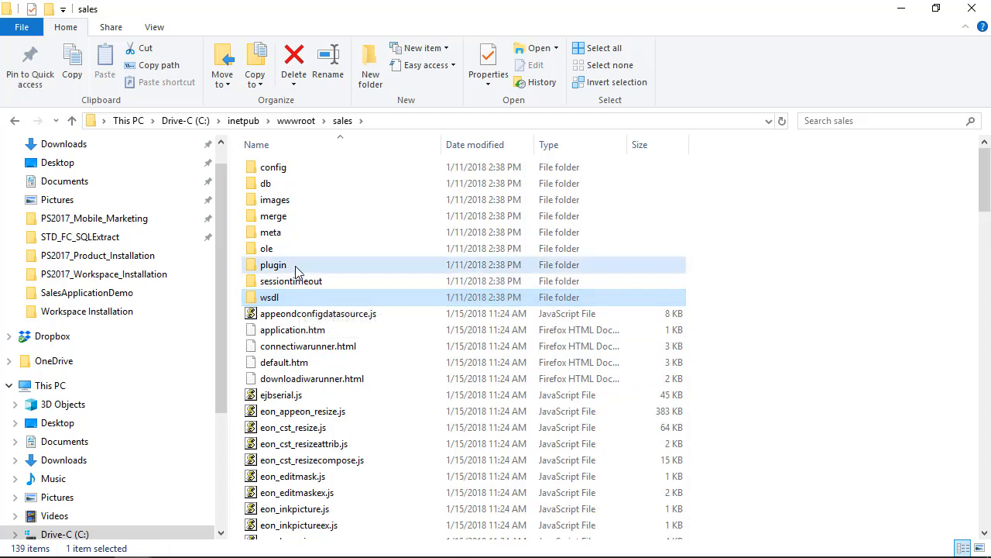
click(303, 267)
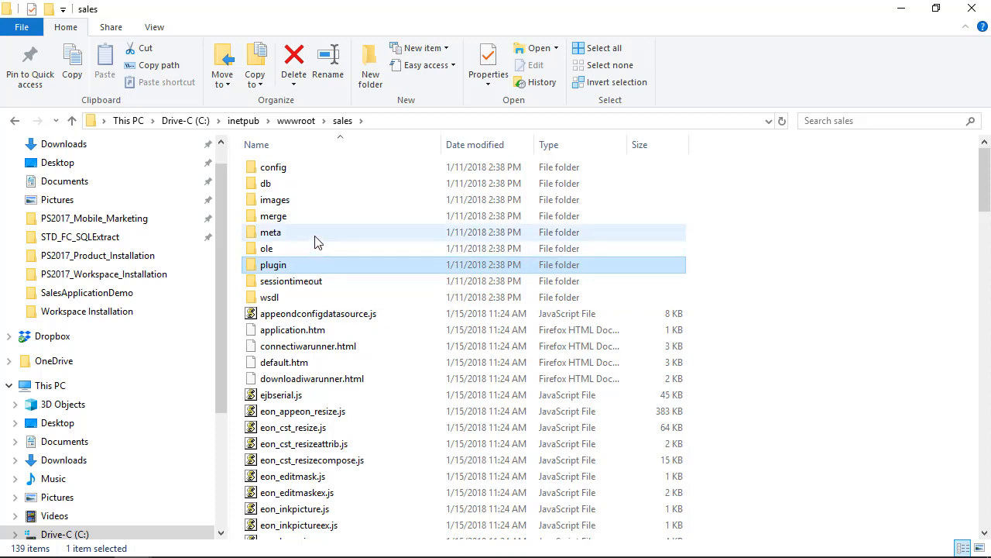
click(316, 241)
click(308, 206)
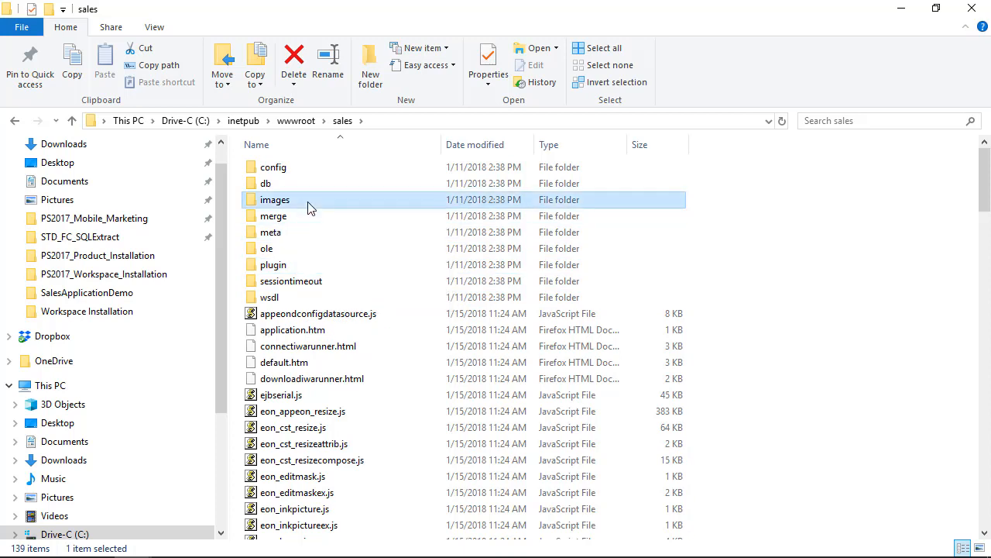
click(309, 185)
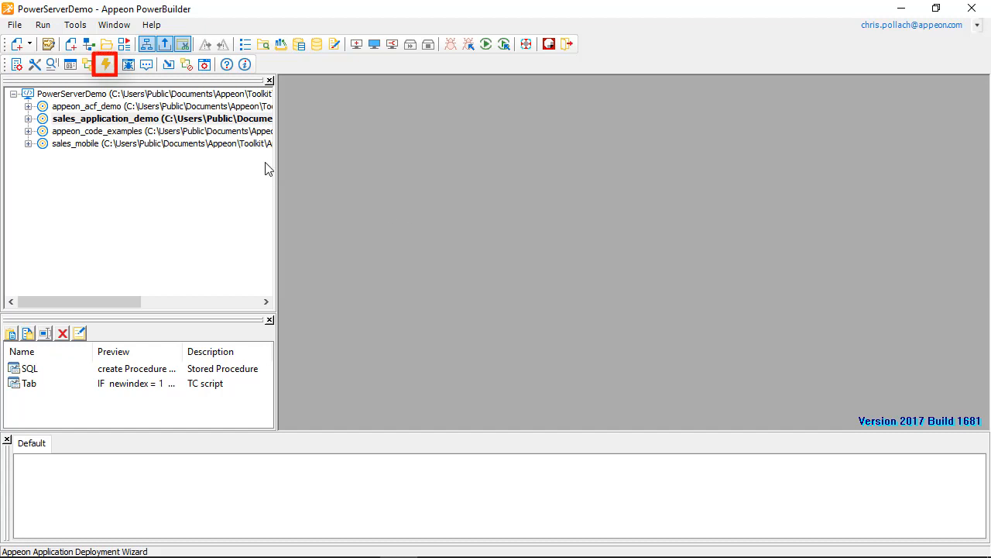
- Switch to Appeon PowerBuilder and run the deployed sales application with the Mobile Device option
click(106, 65)
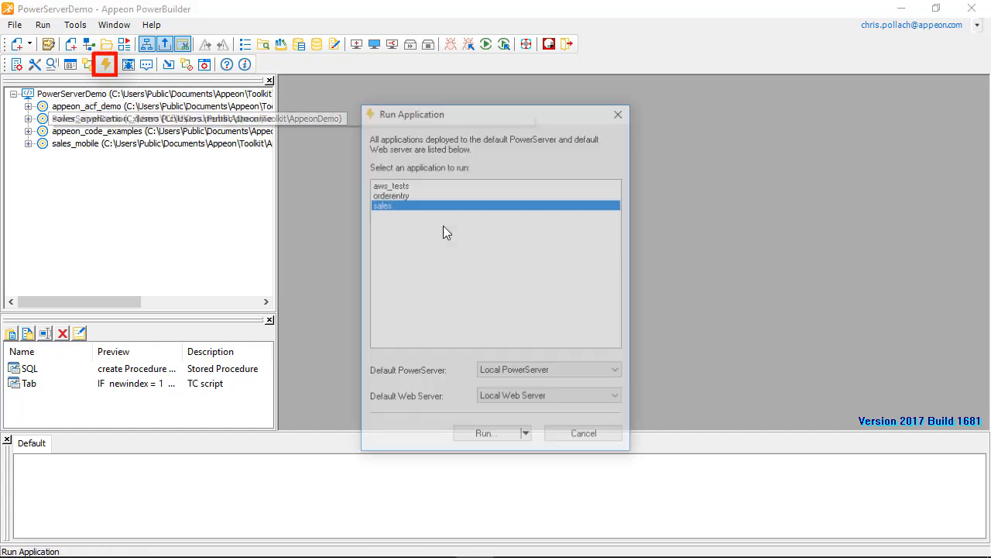
click(527, 436)
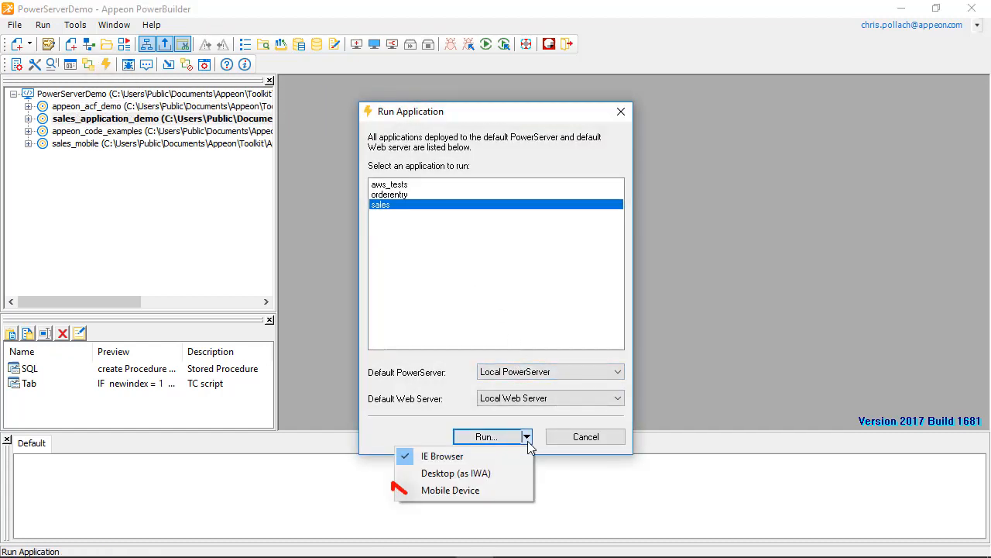
click(483, 491)
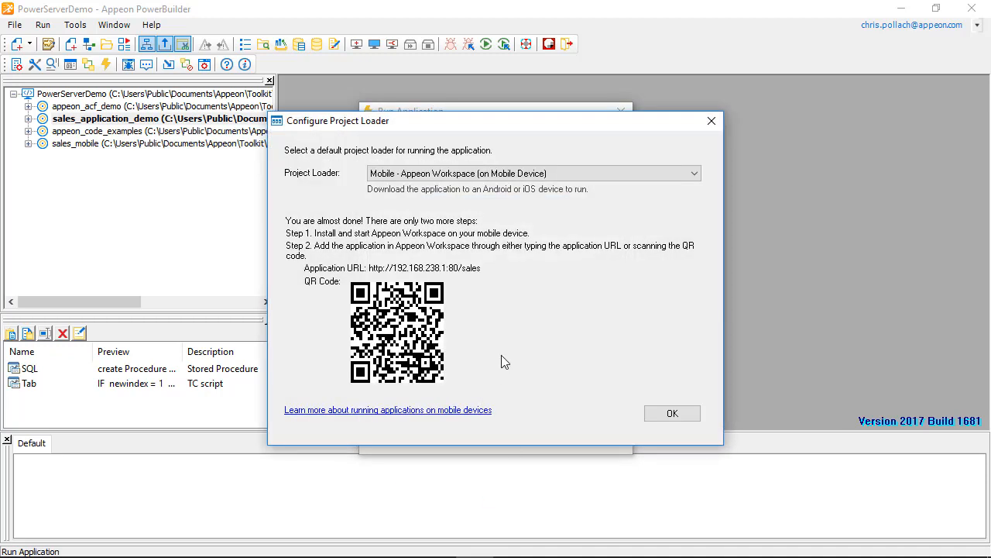